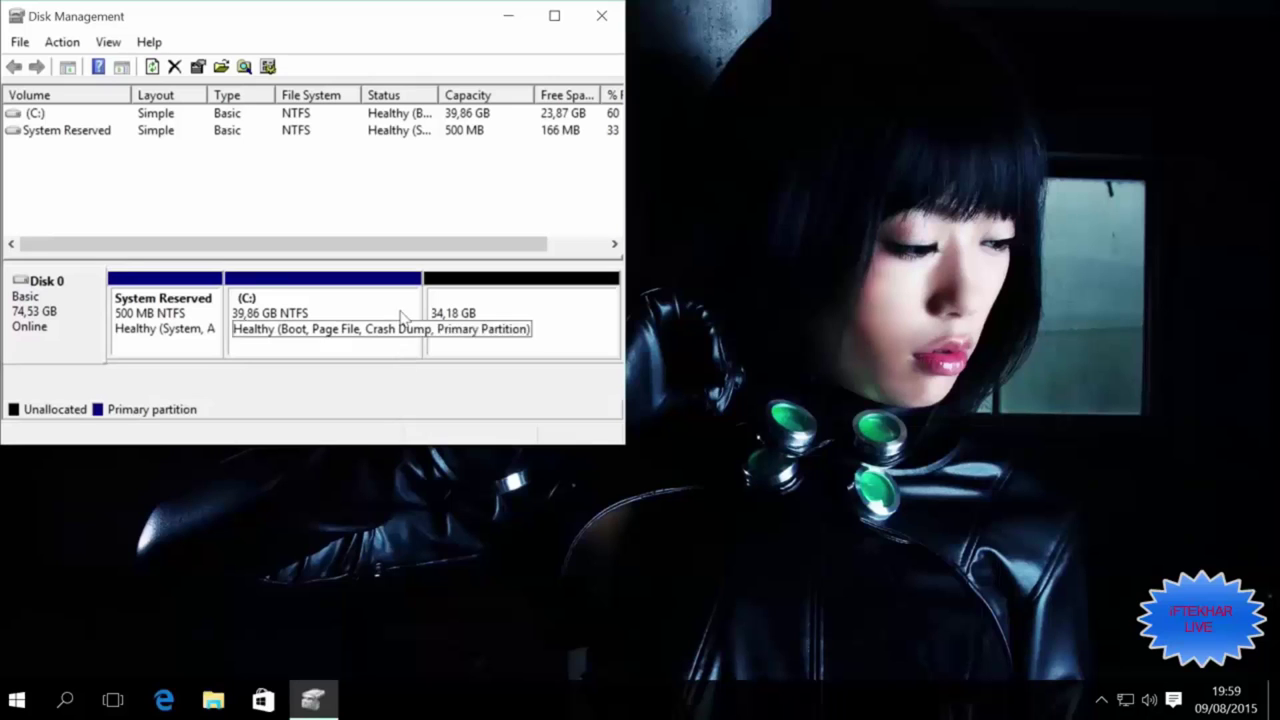
Step: Close Disk Management and restart the computer
left_click(612, 16)
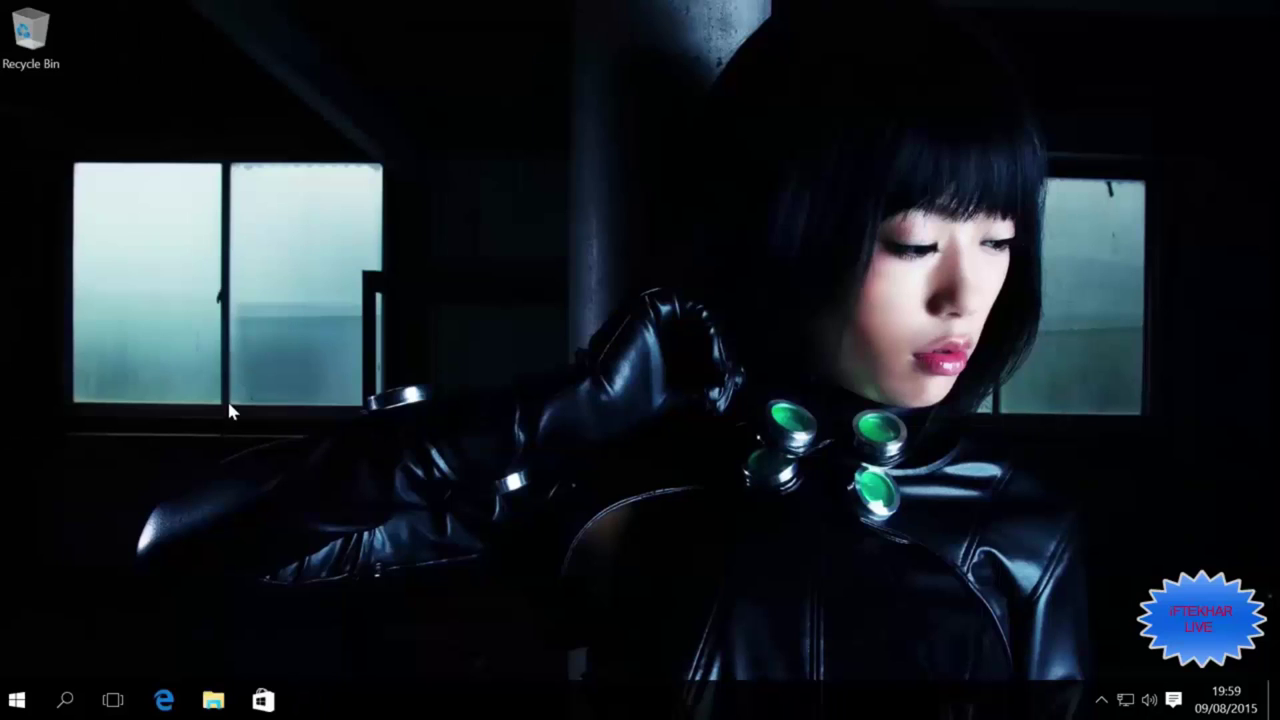
left_click(14, 703)
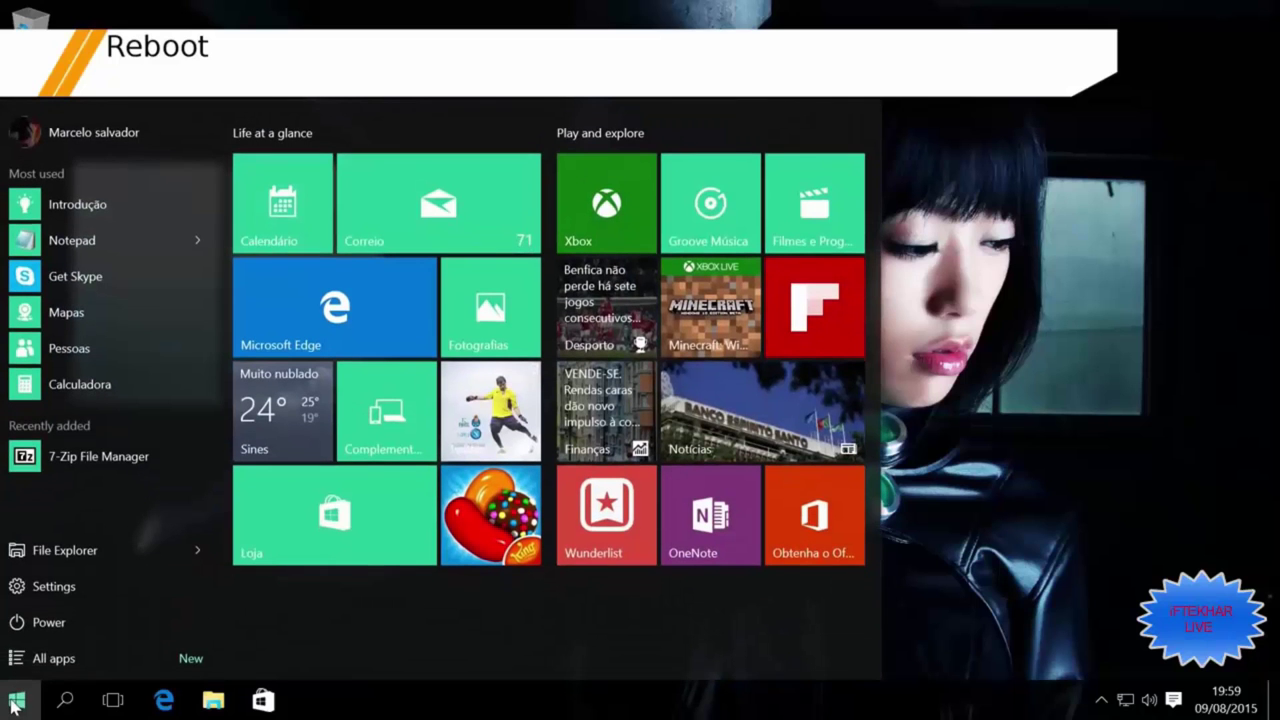
left_click(28, 628)
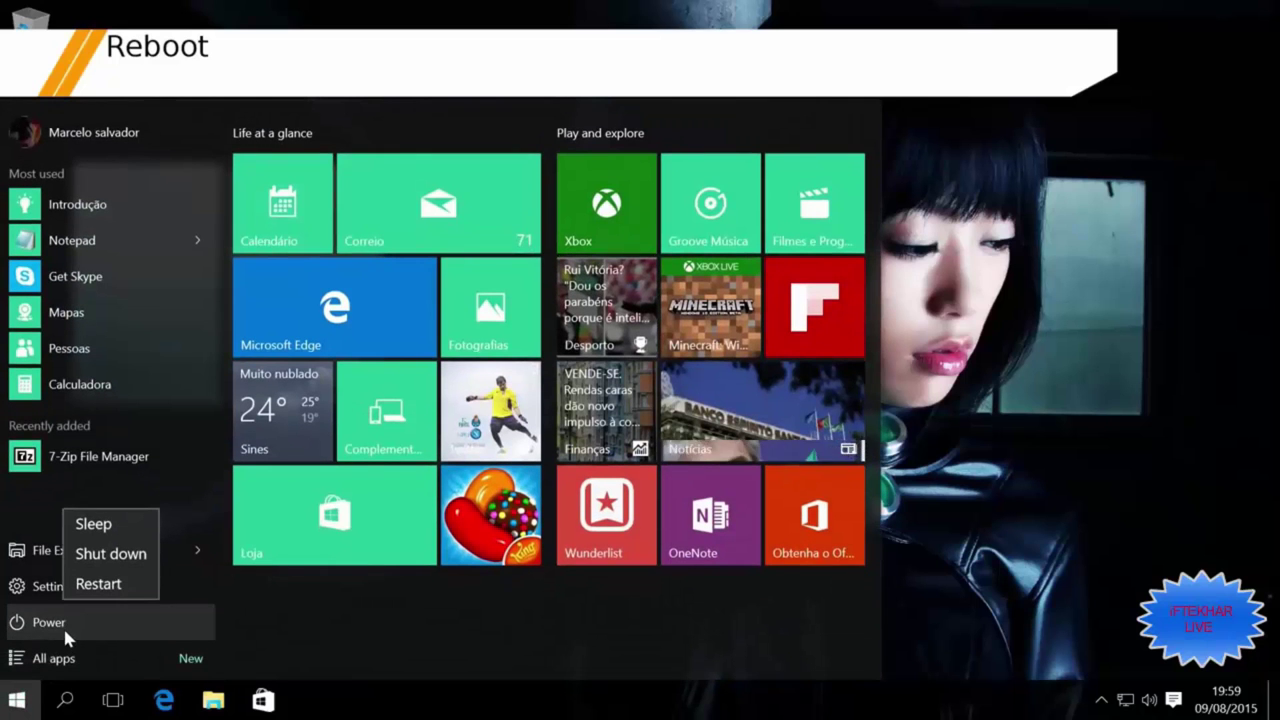
left_click(108, 588)
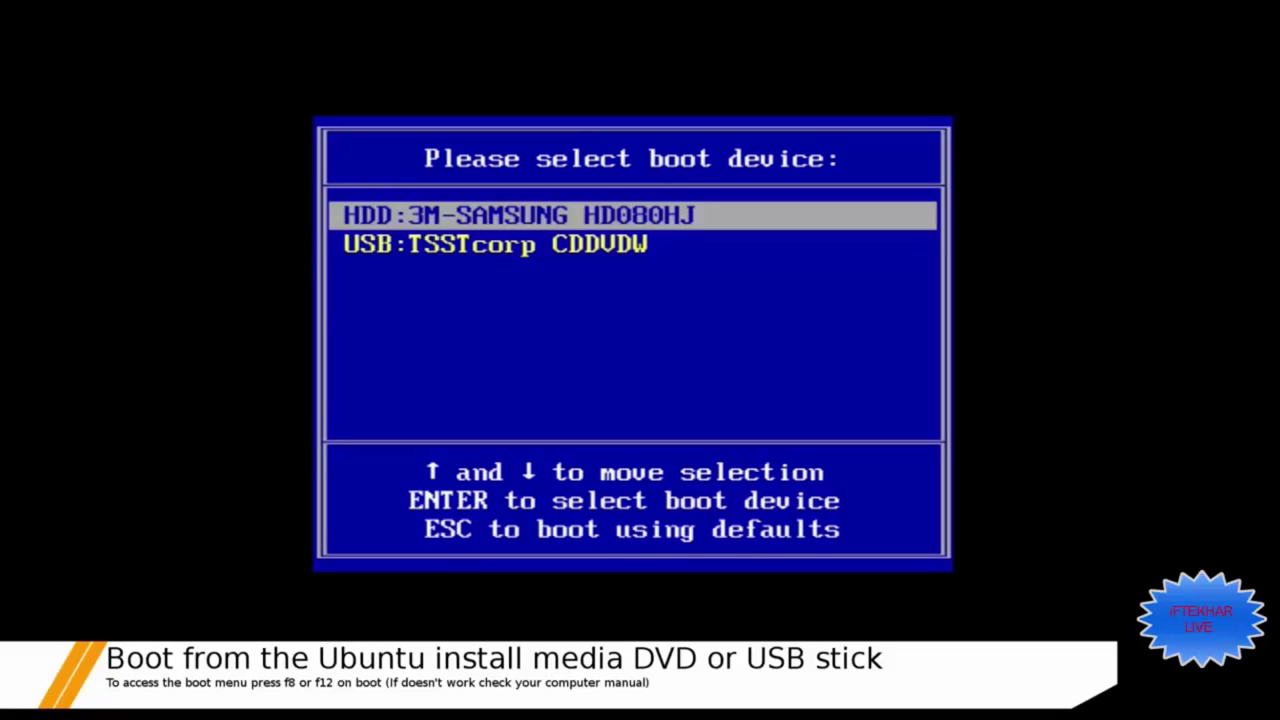
Step: Boot from the USB:TSSTcorp CDDVDW device and choose Install Ubuntu, keeping the default boot menu language
key("Down")
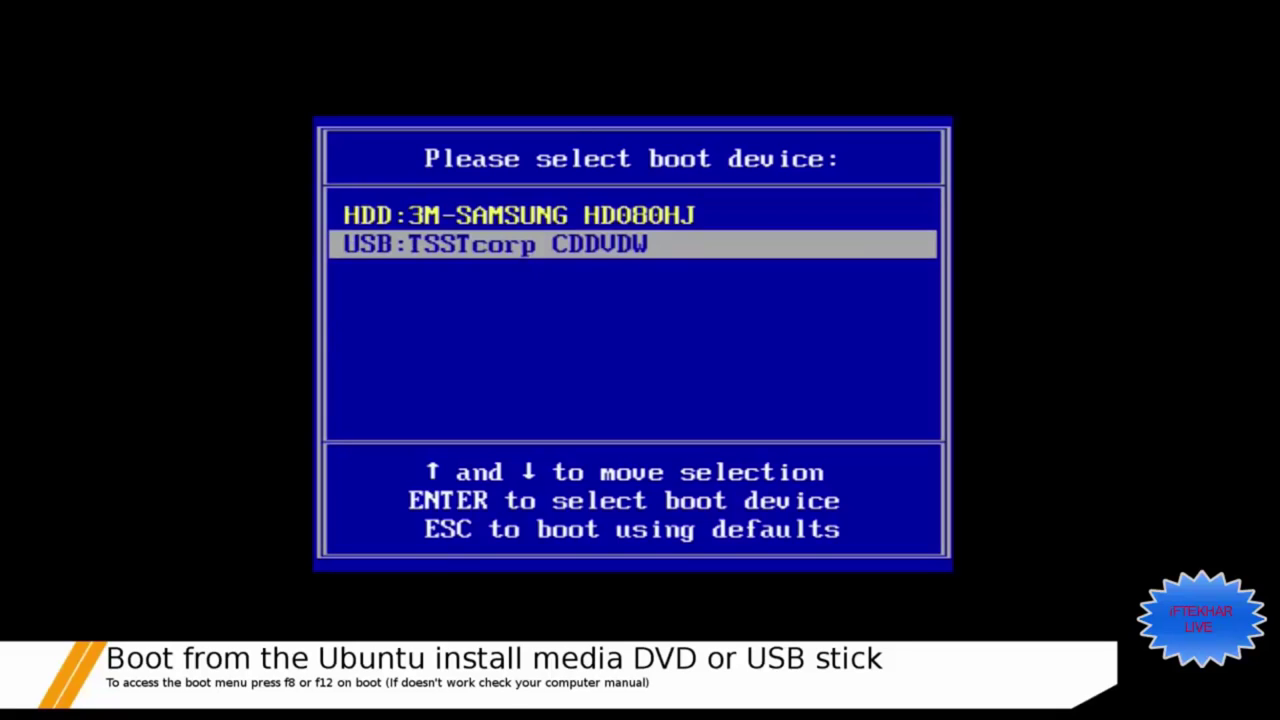
key("Return")
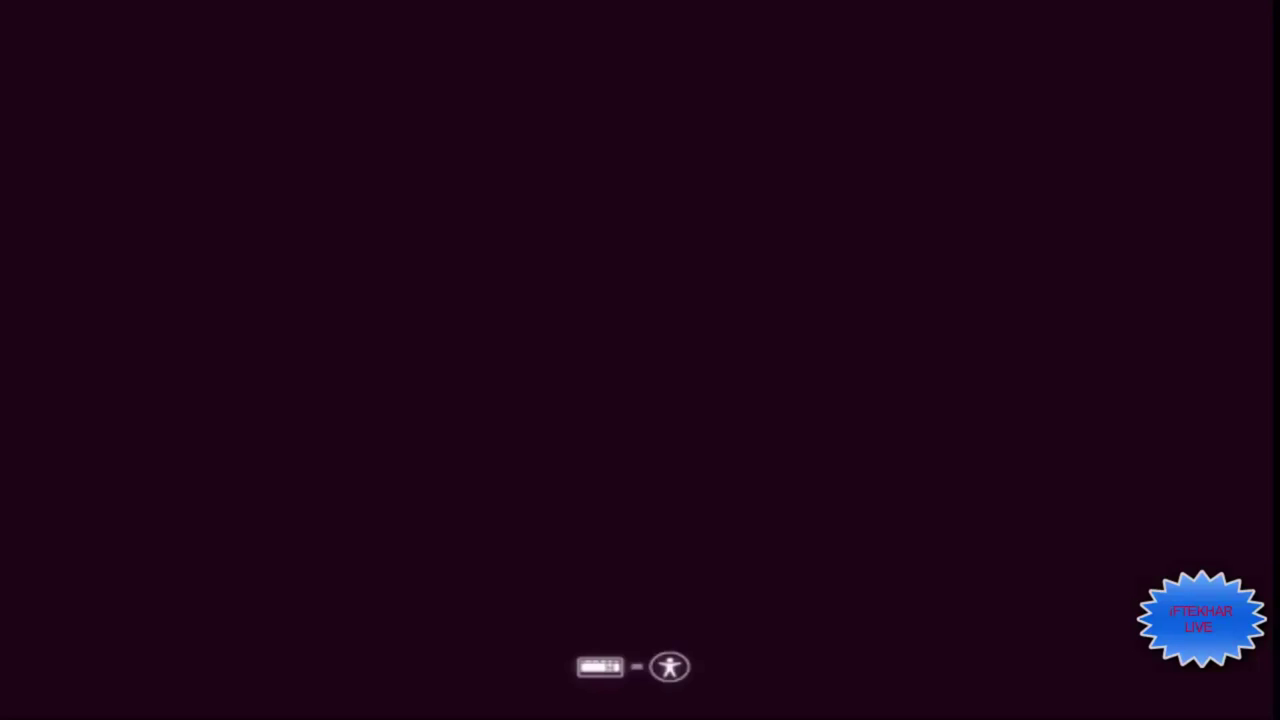
key("Return")
key("Return")
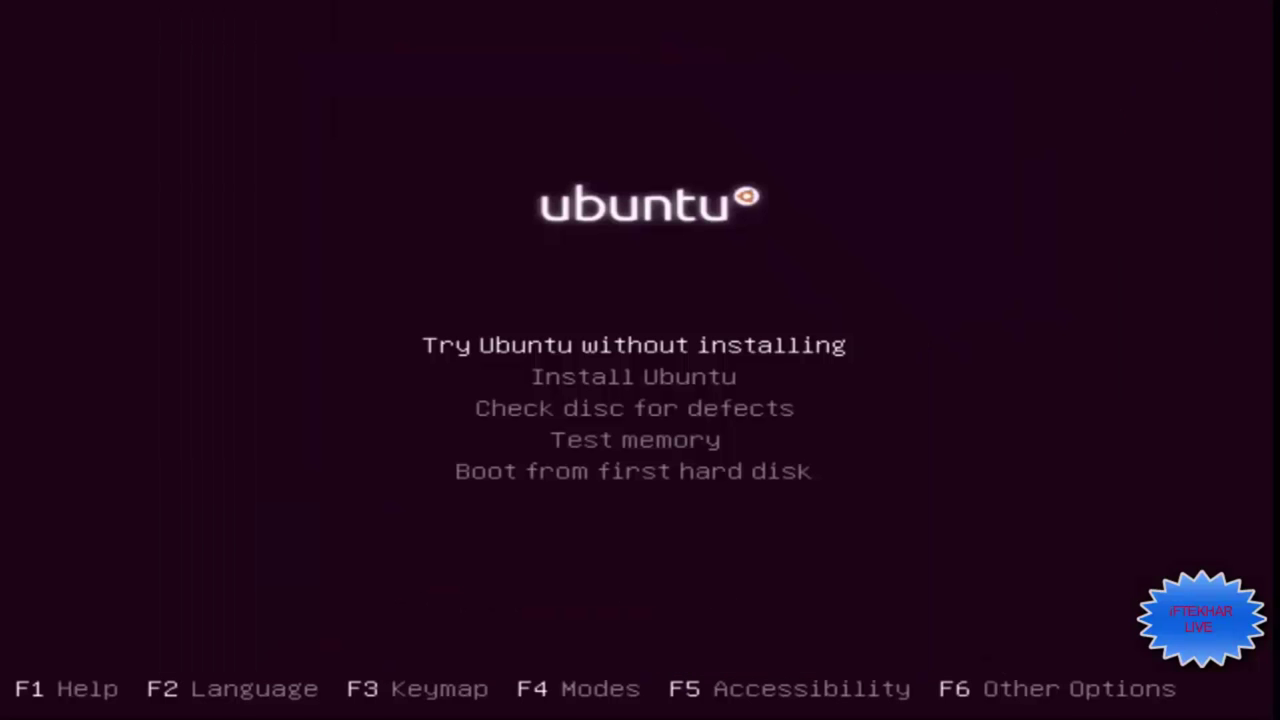
key("Down")
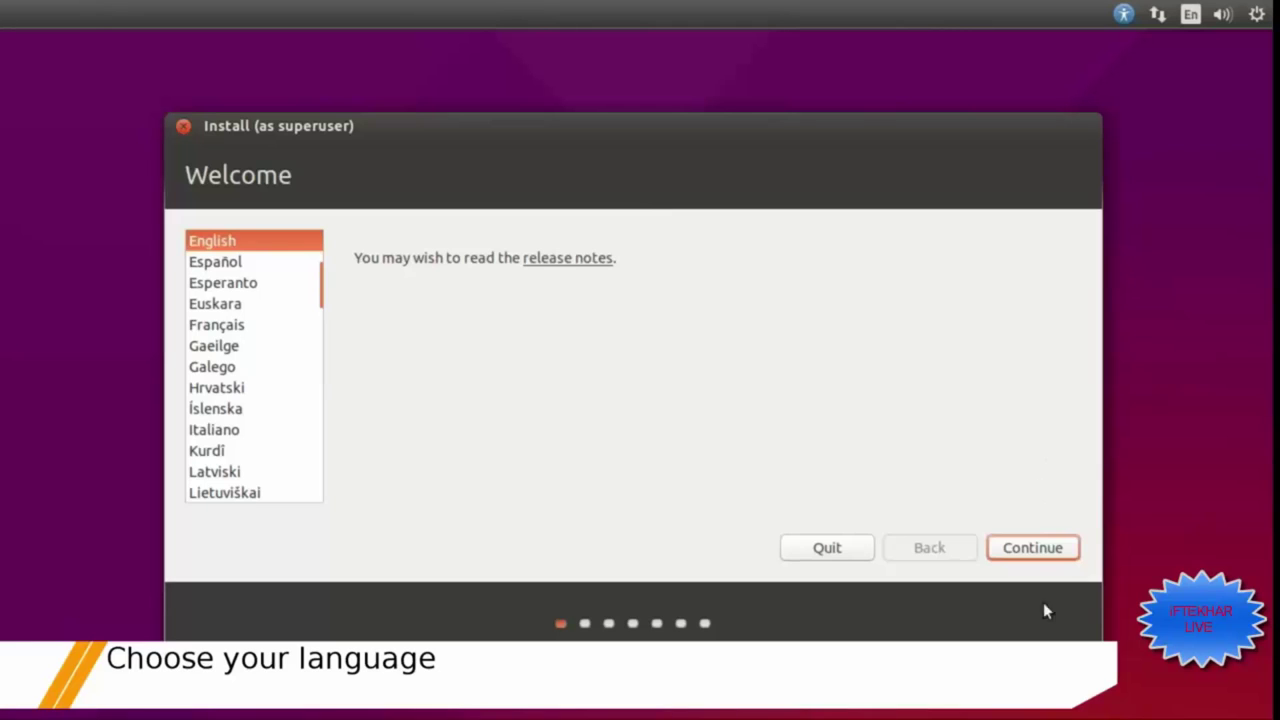
Step: Accept English as the installer language and enable both downloading updates while installing and installing the third-party software
left_click(1036, 555)
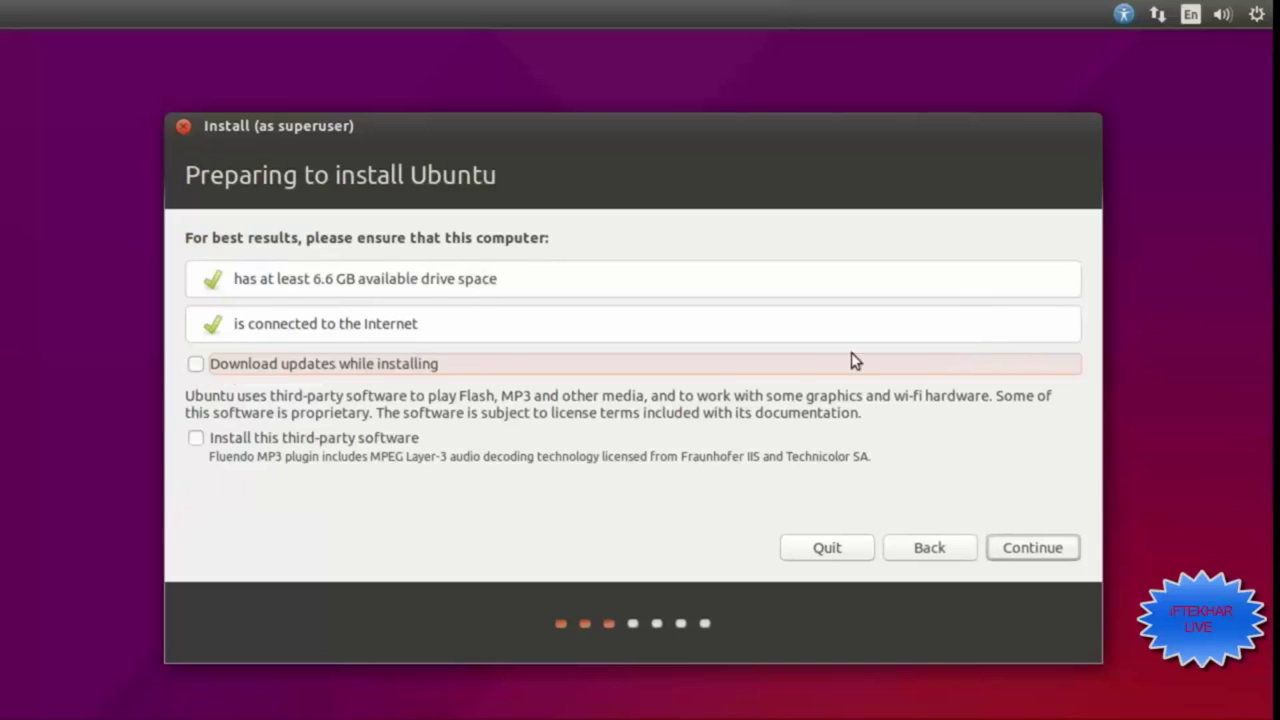
left_click(418, 362)
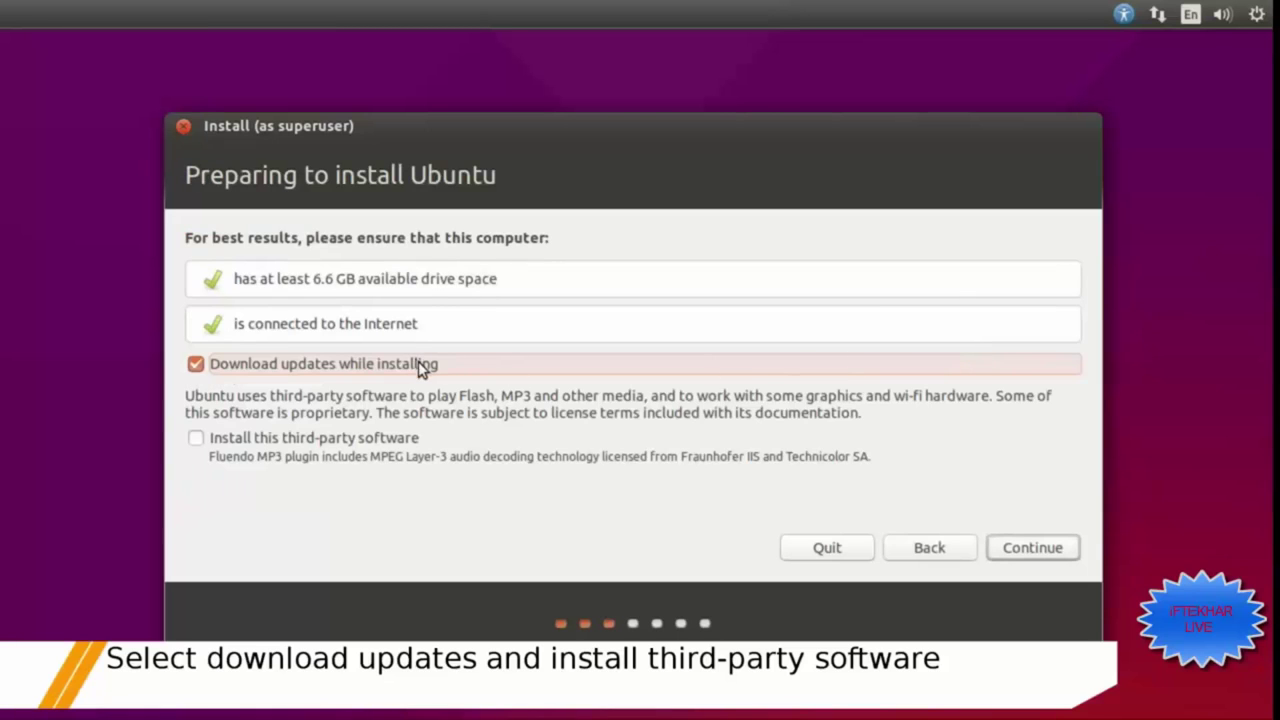
left_click(396, 440)
left_click(1070, 548)
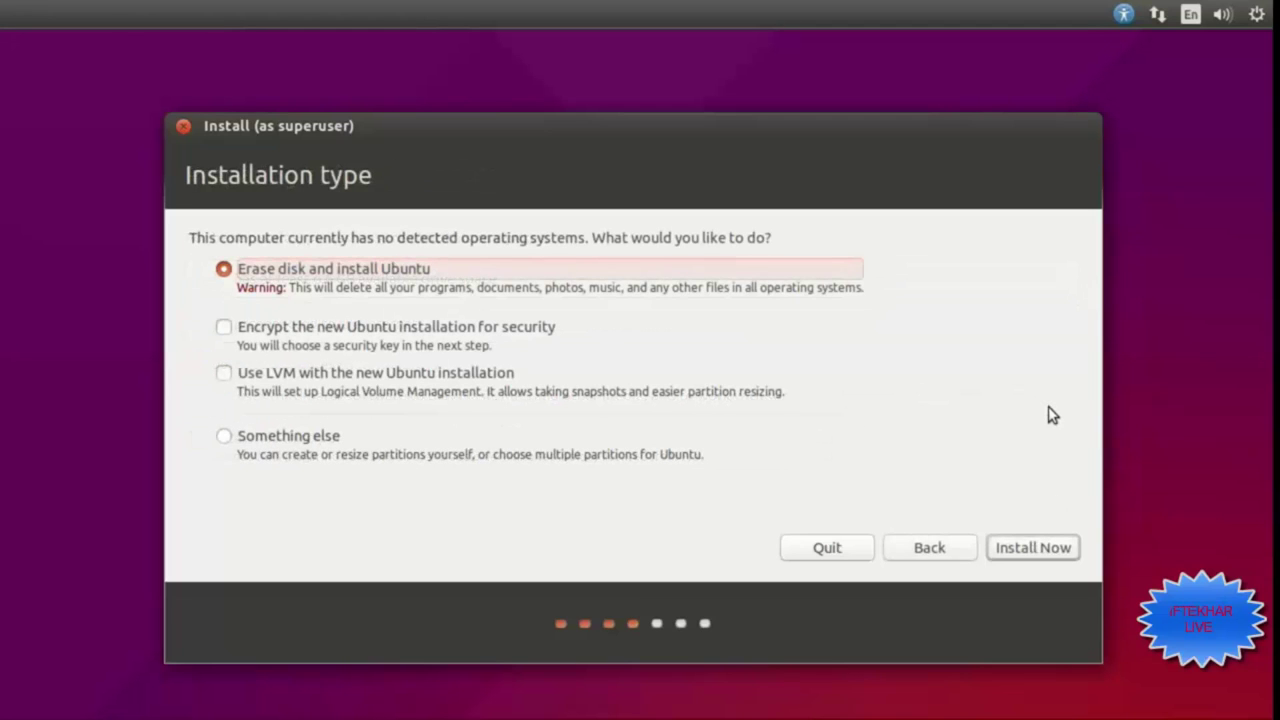
Step: Choose the Something else installation type and create a 34701 MB logical Ext4 partition mounted at / in the free space
left_click(278, 436)
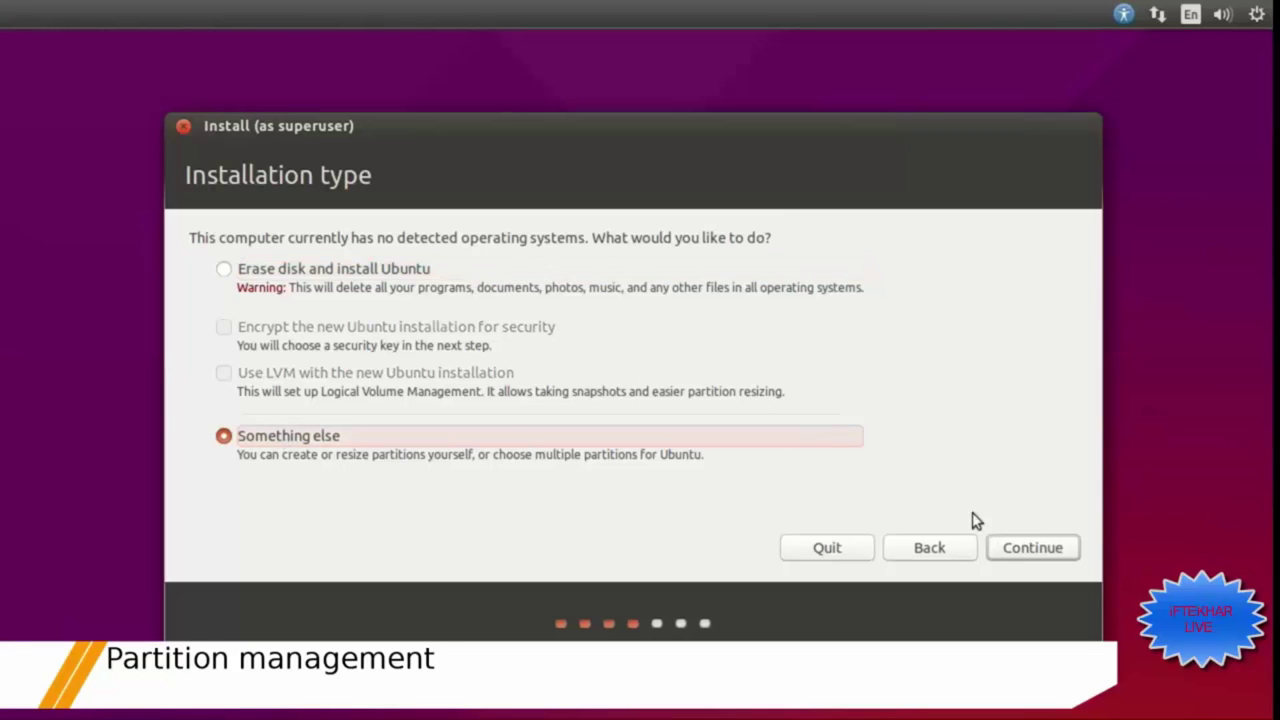
left_click(1015, 552)
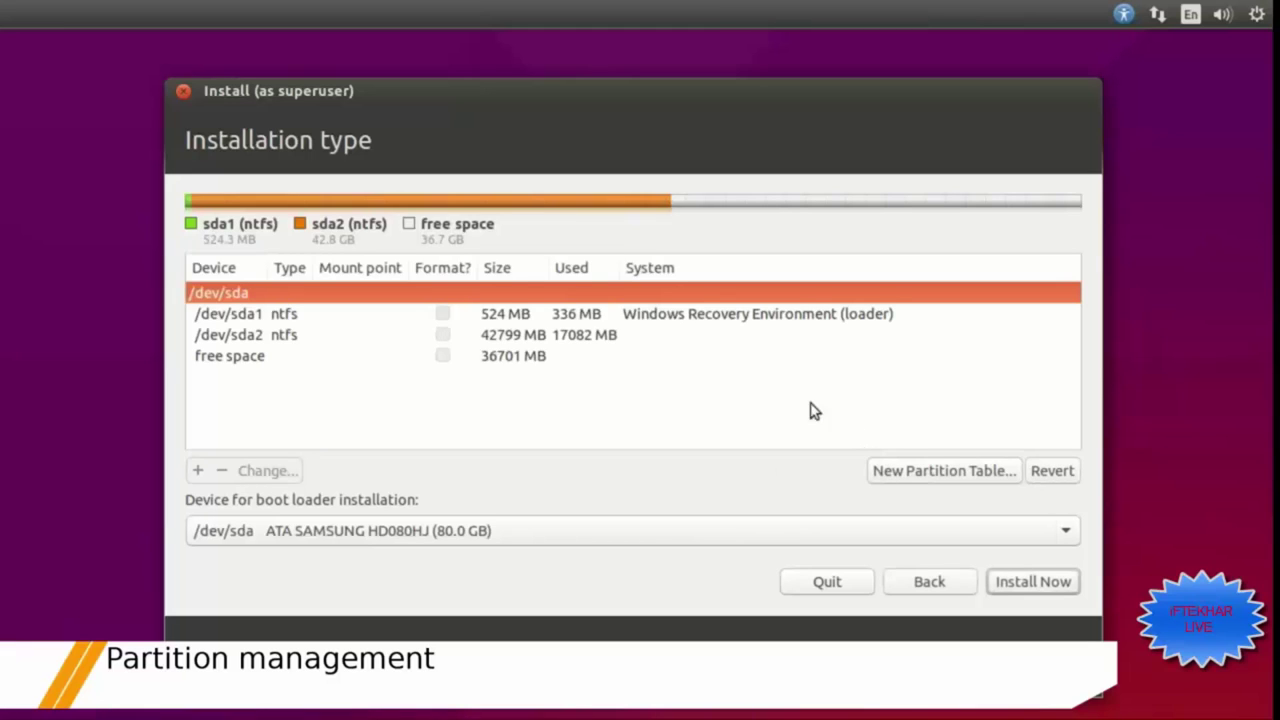
left_click(486, 358)
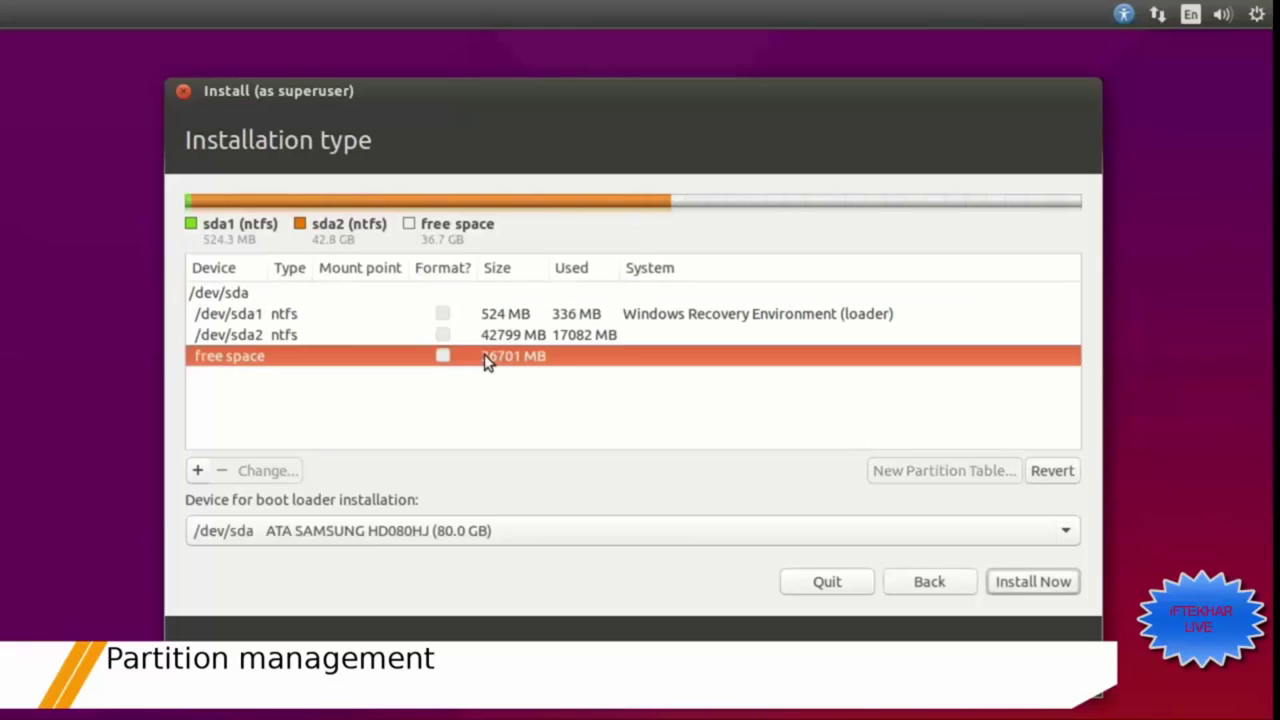
left_click(197, 471)
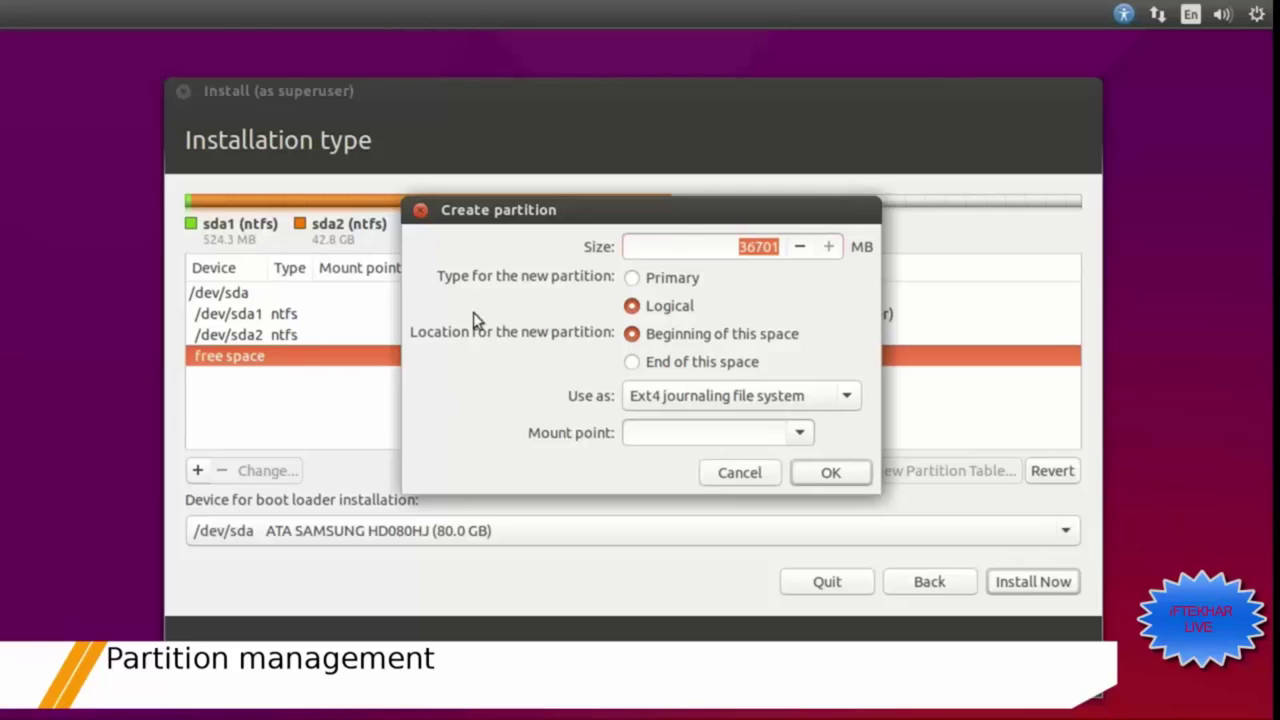
left_click(752, 250)
left_click(800, 432)
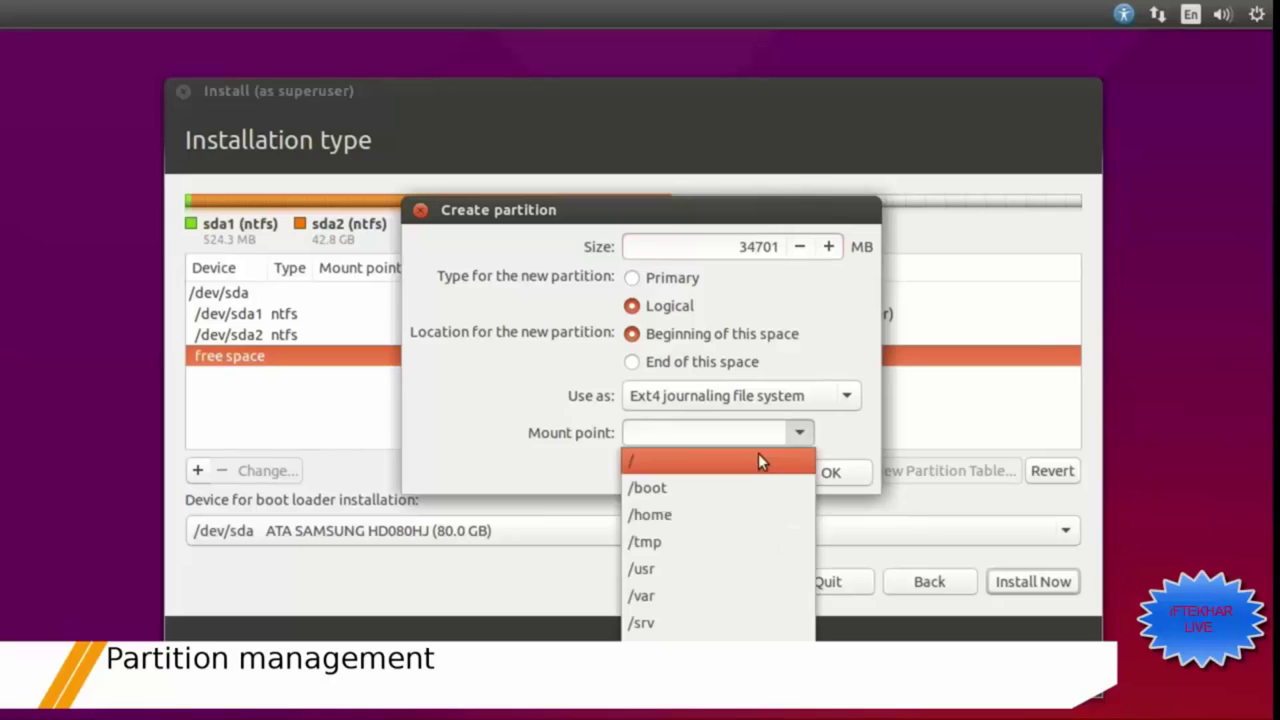
left_click(758, 457)
left_click(826, 471)
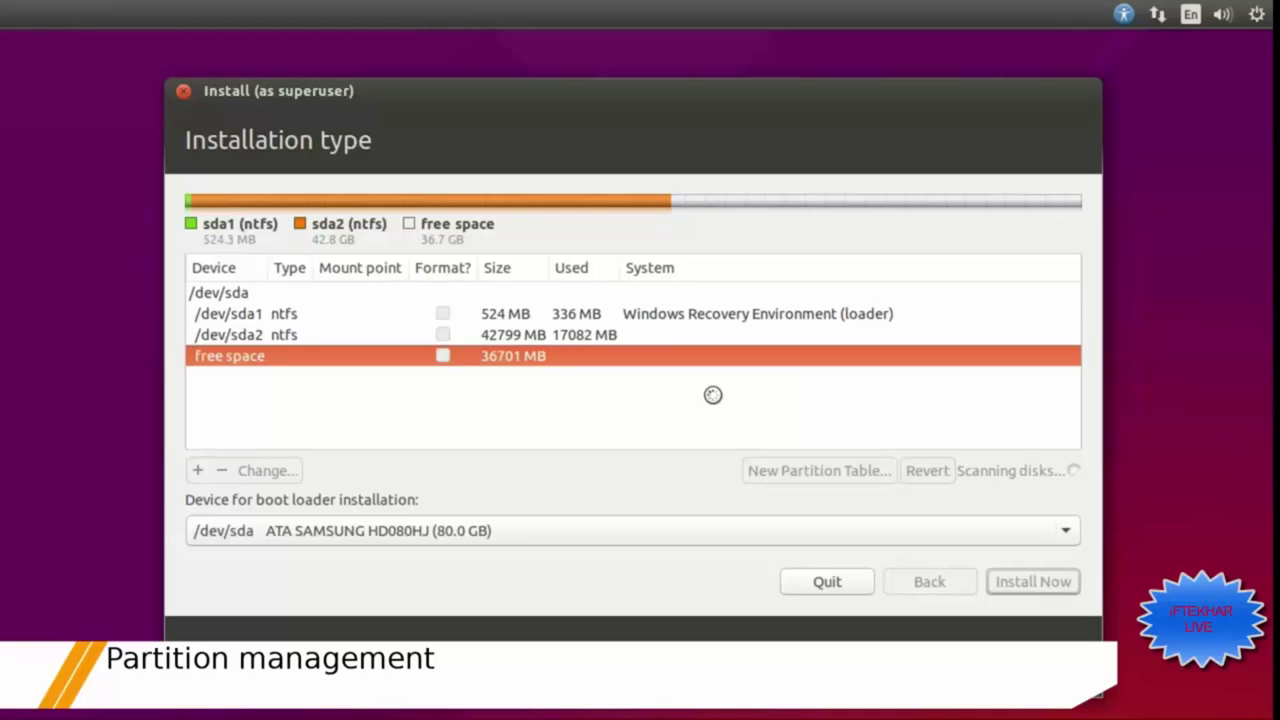
Step: Create a 2001 MB logical swap area in the remaining free space and start the installation, writing the partition changes to disk
left_click(463, 385)
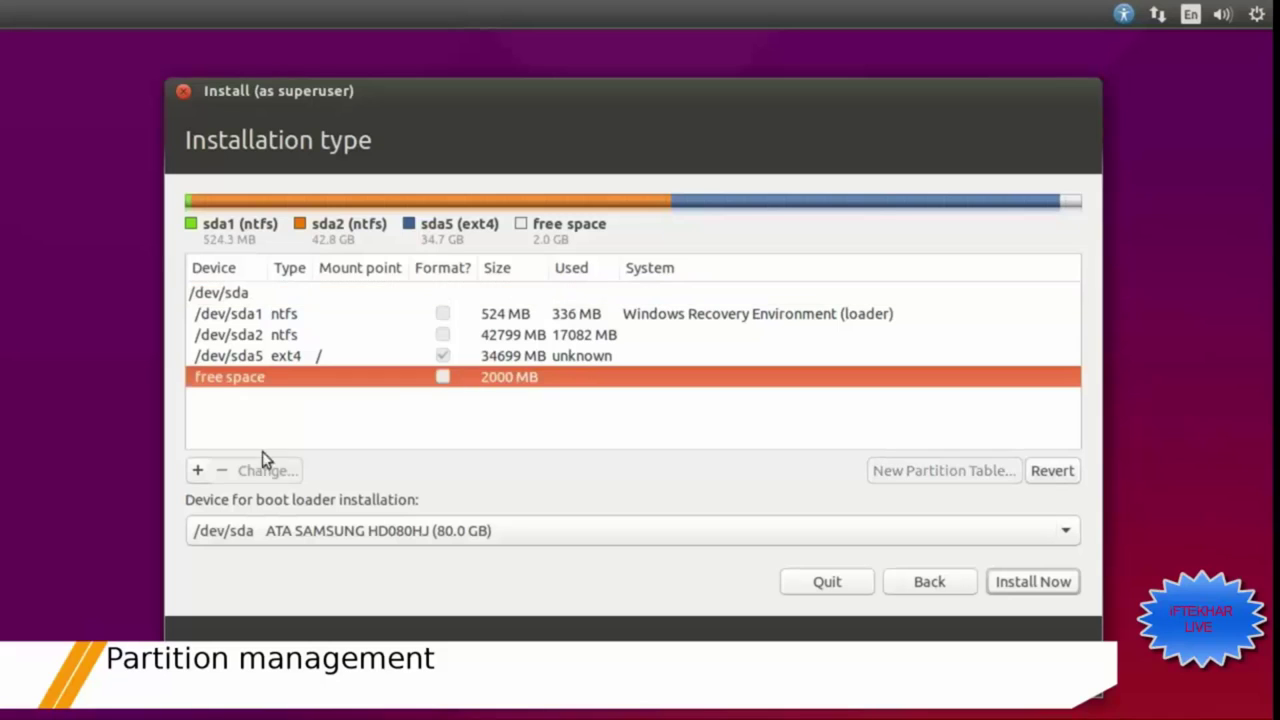
left_click(198, 471)
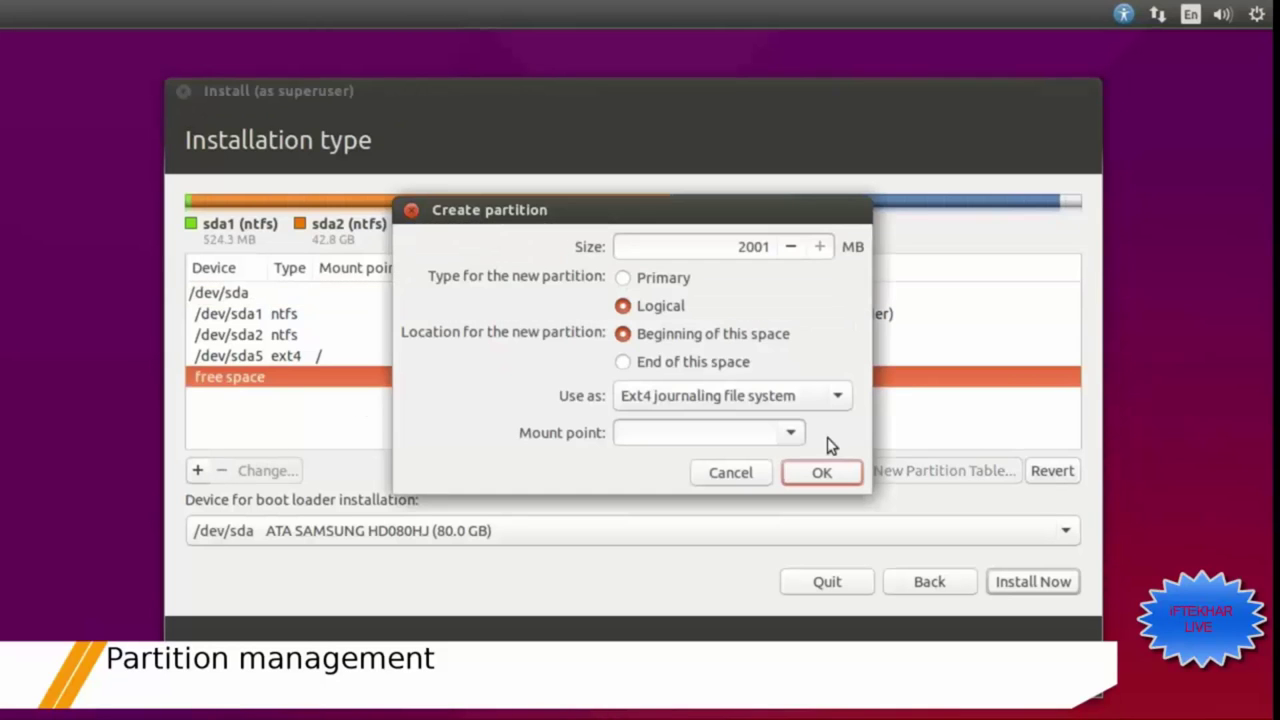
left_click(771, 400)
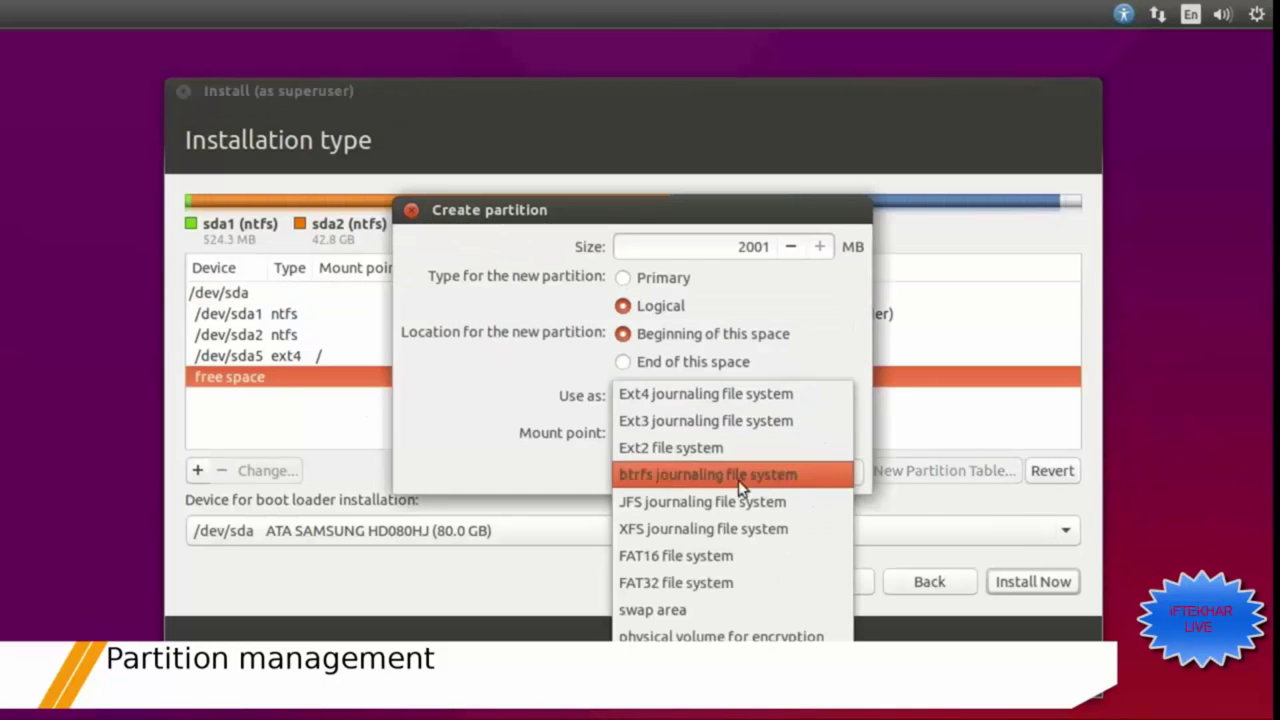
left_click(727, 612)
left_click(815, 438)
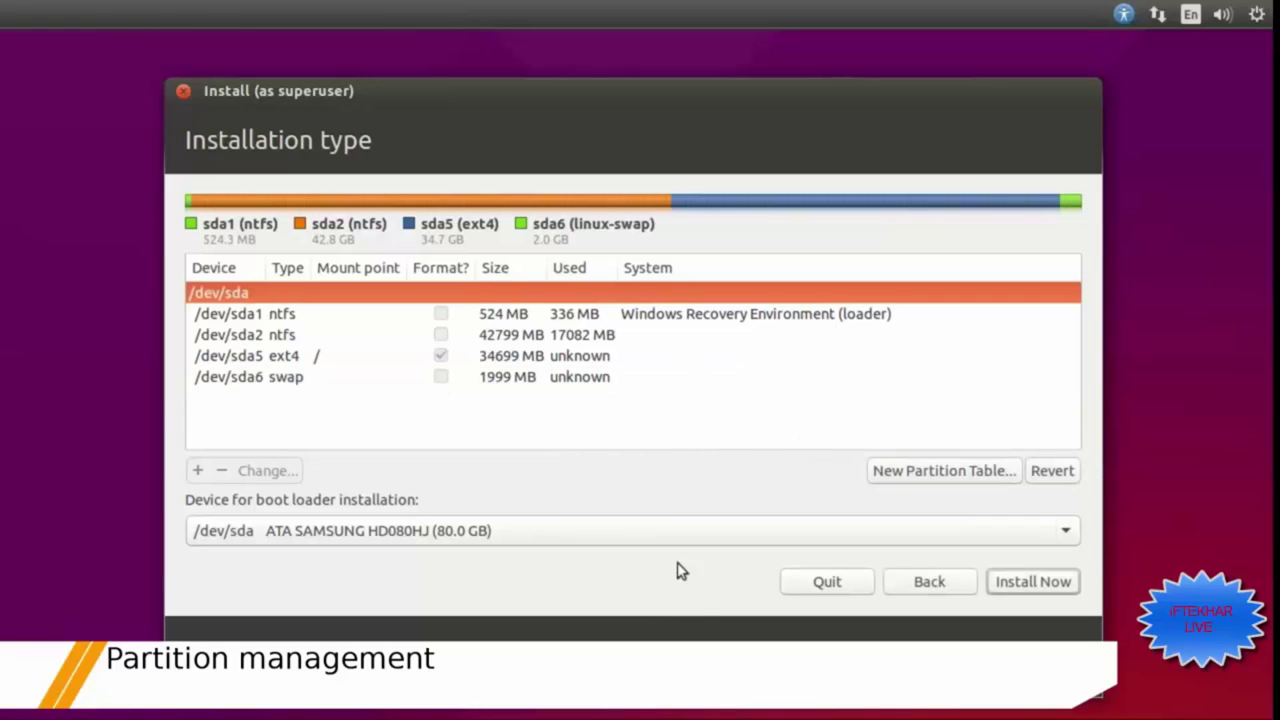
left_click(1036, 586)
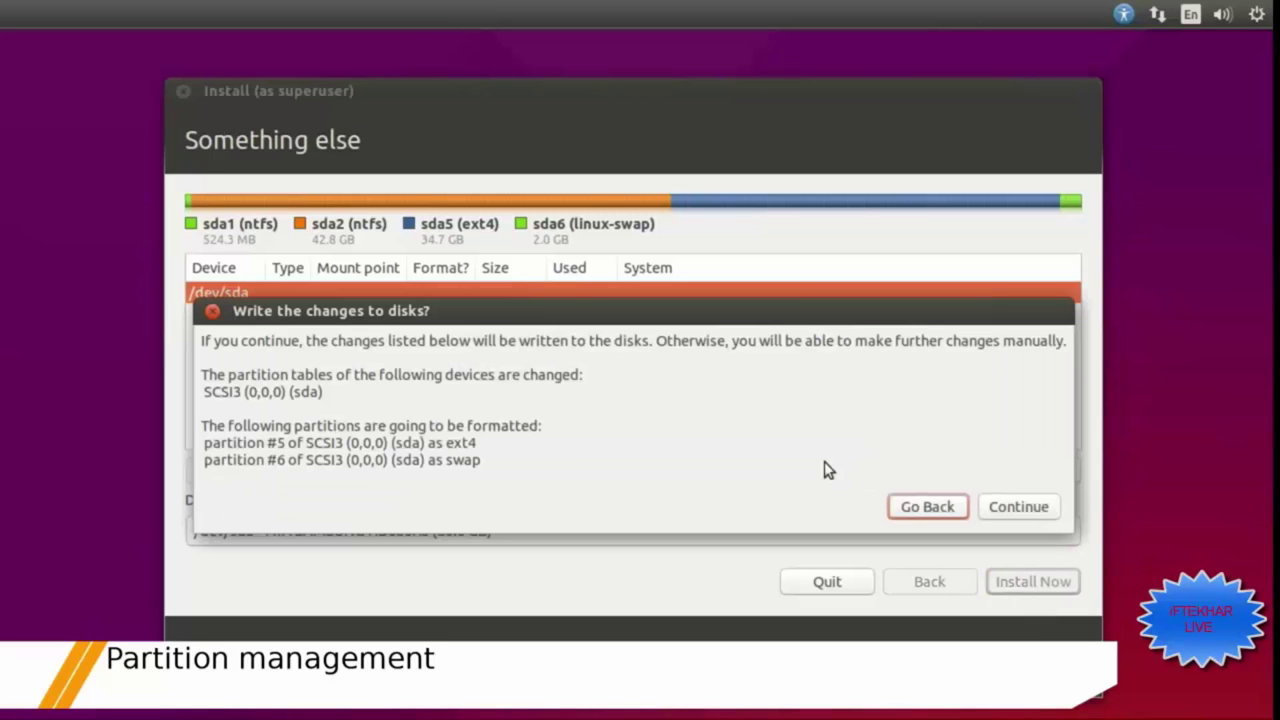
left_click(1016, 507)
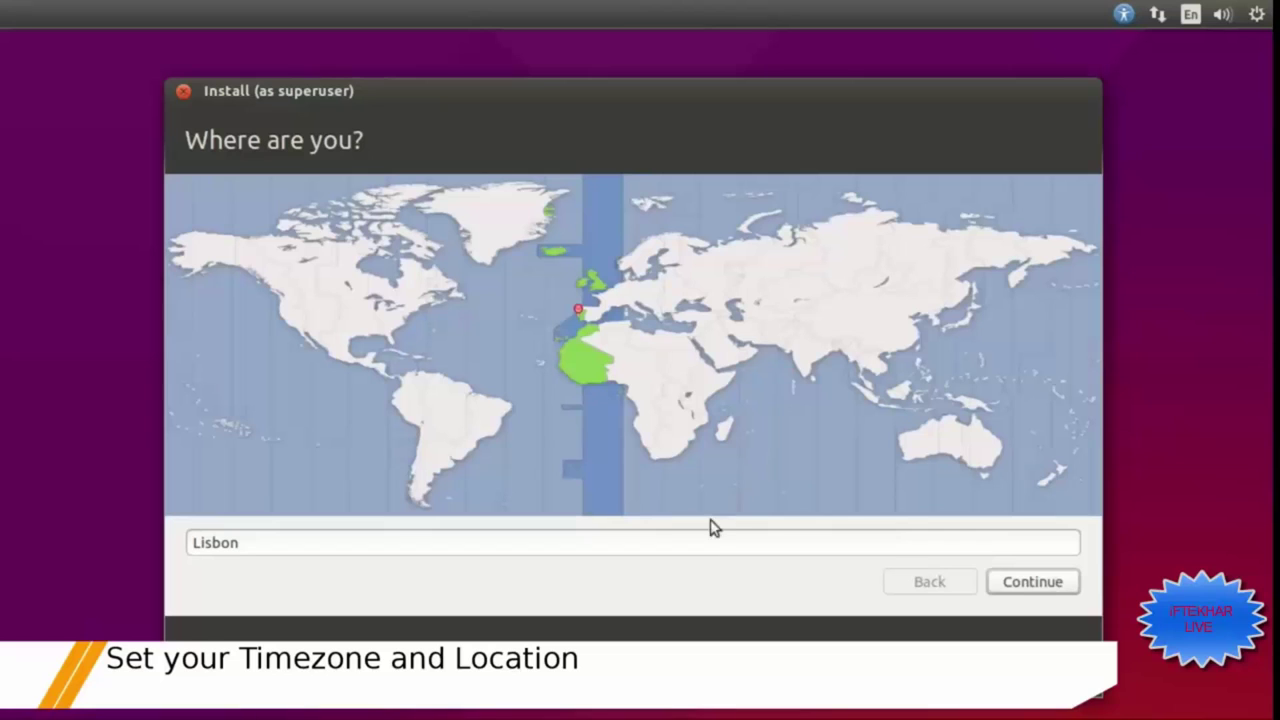
Step: Set the location to Sines (Setúbal, Portugal) and accept the Portuguese keyboard layout
left_click(699, 542)
double_click(699, 542)
type("Sines")
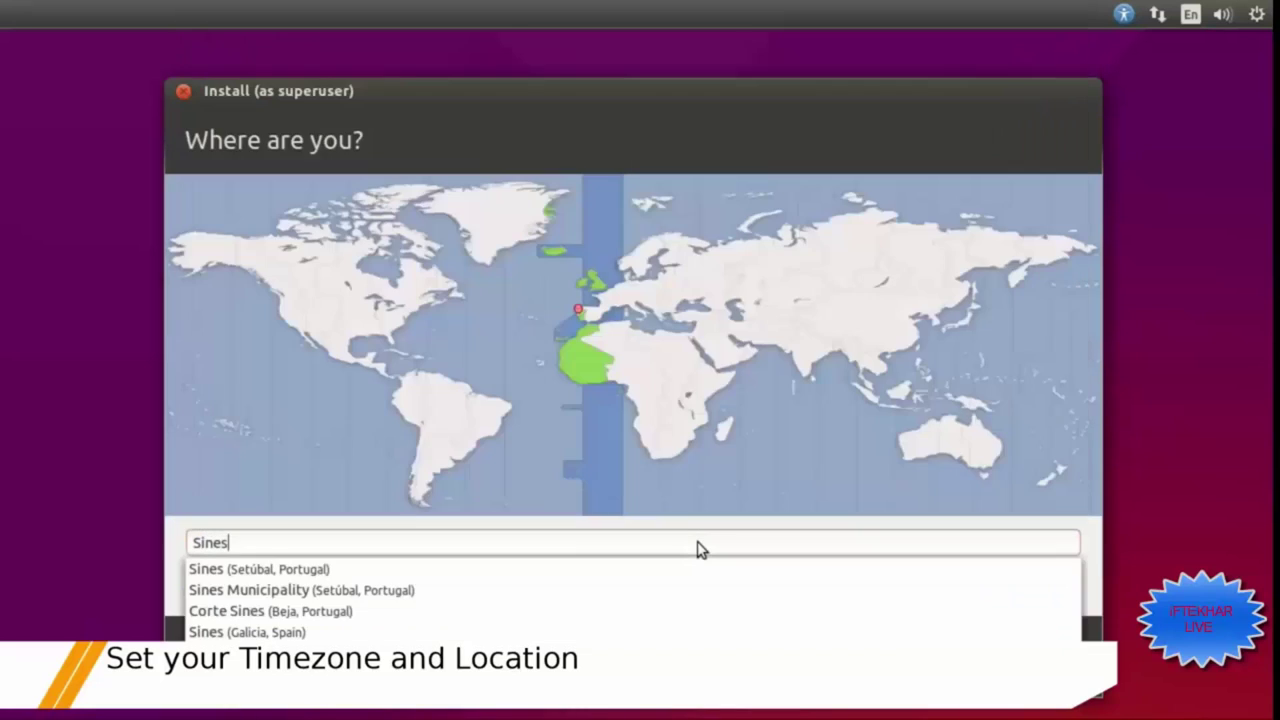
left_click(700, 567)
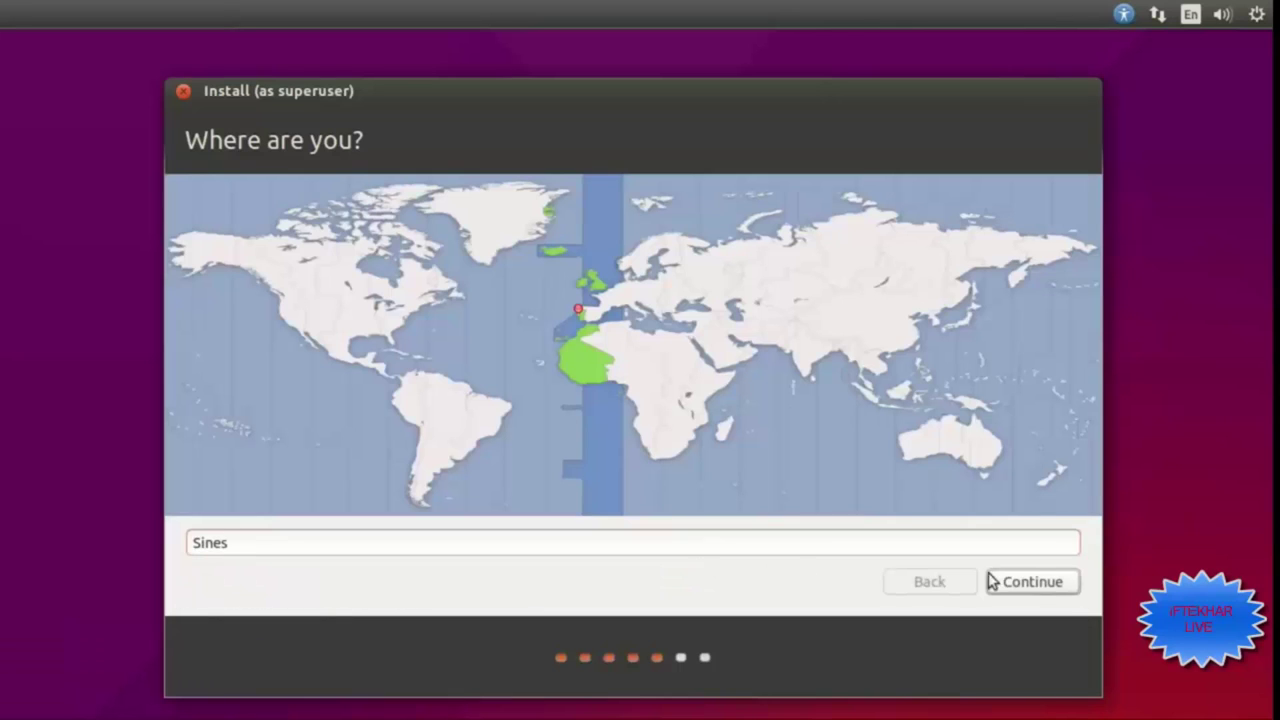
left_click(1049, 588)
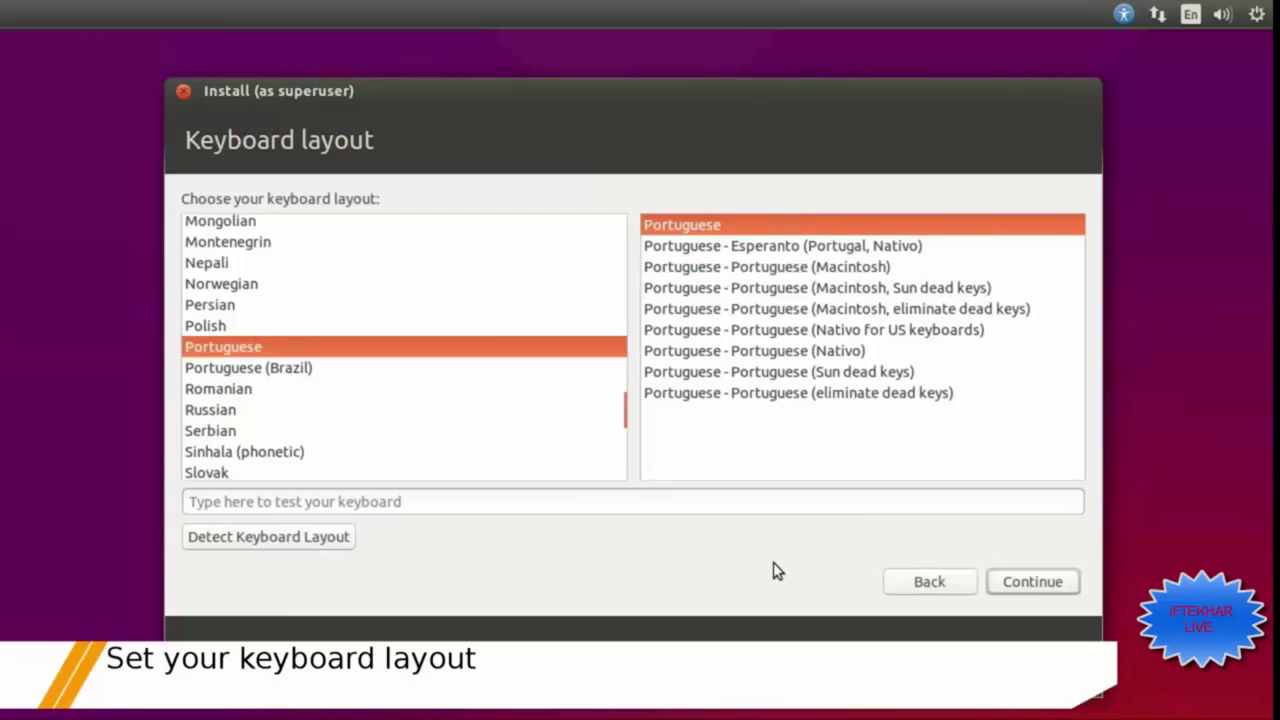
left_click(1036, 586)
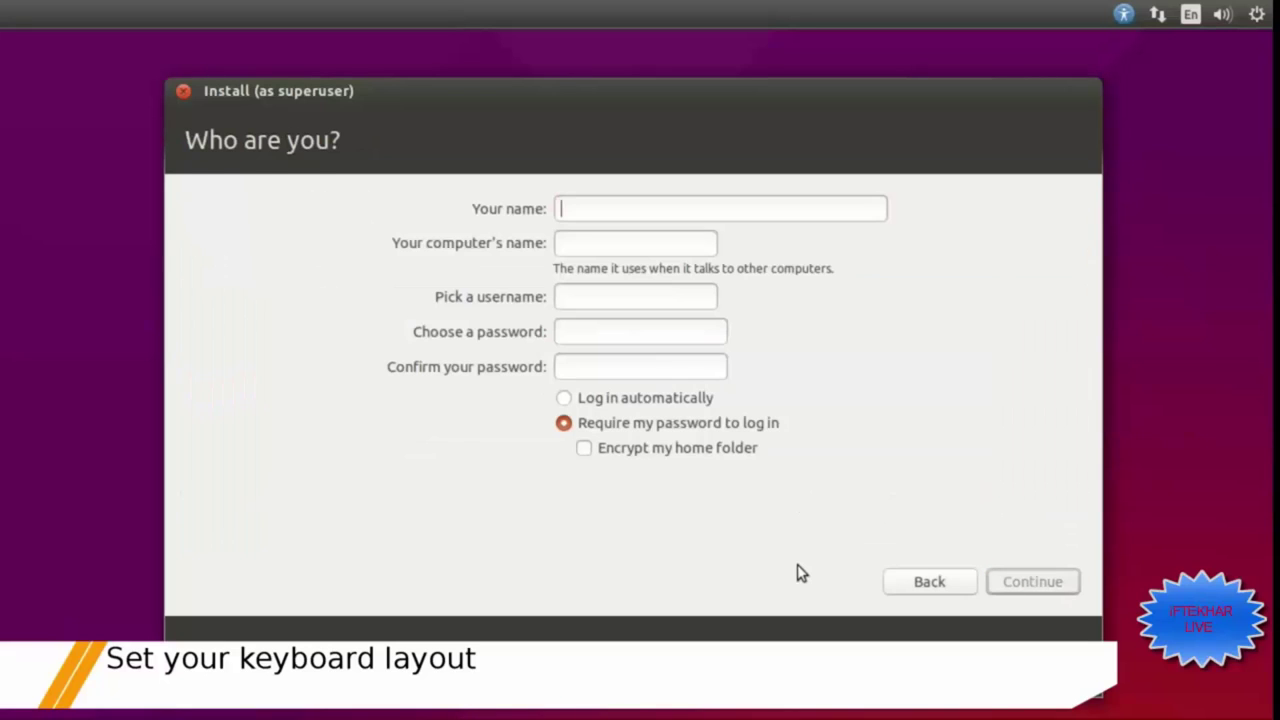
Step: Enter the user's full name and set the computer's name to Koharu
type("M")
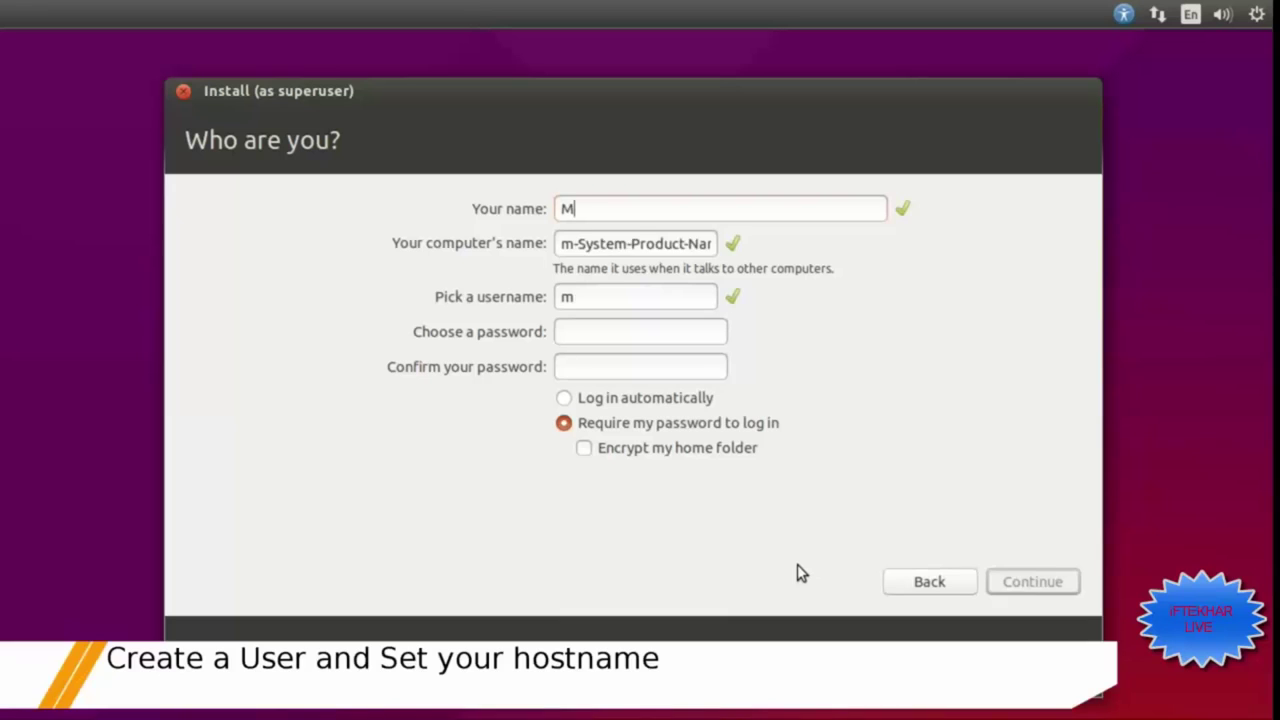
type("arcelo ")
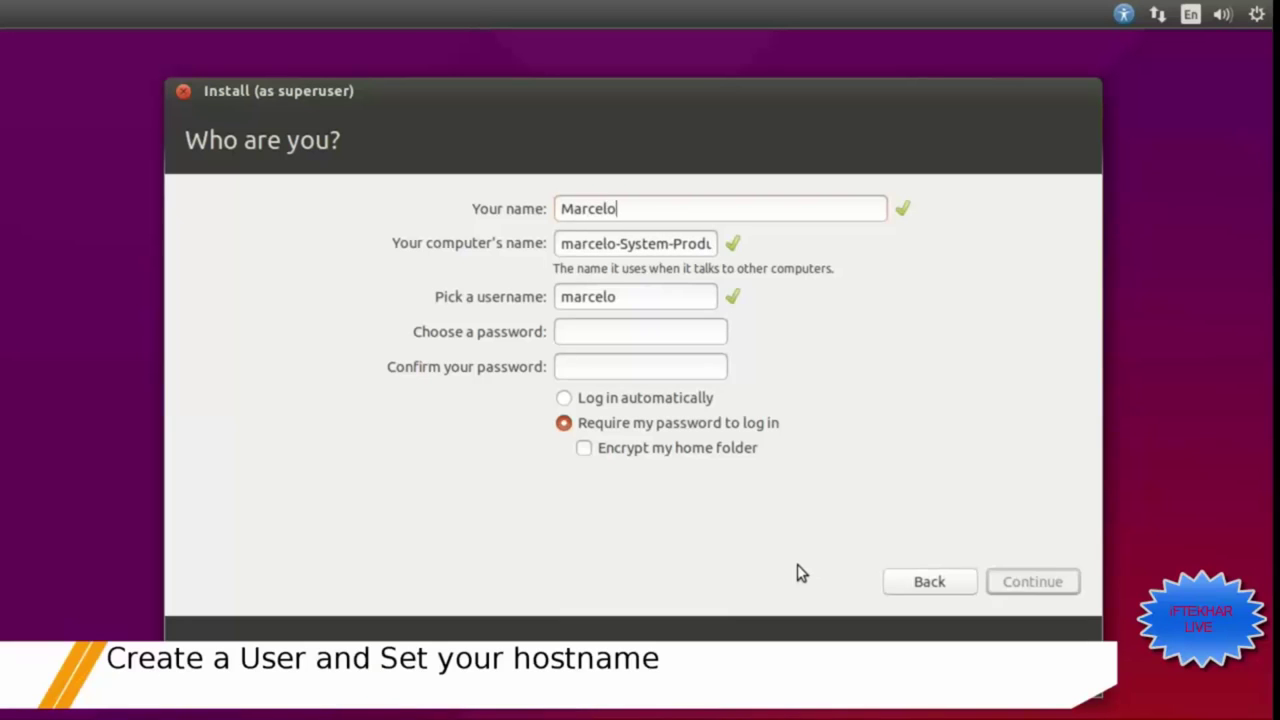
type("Salvador")
key("Tab")
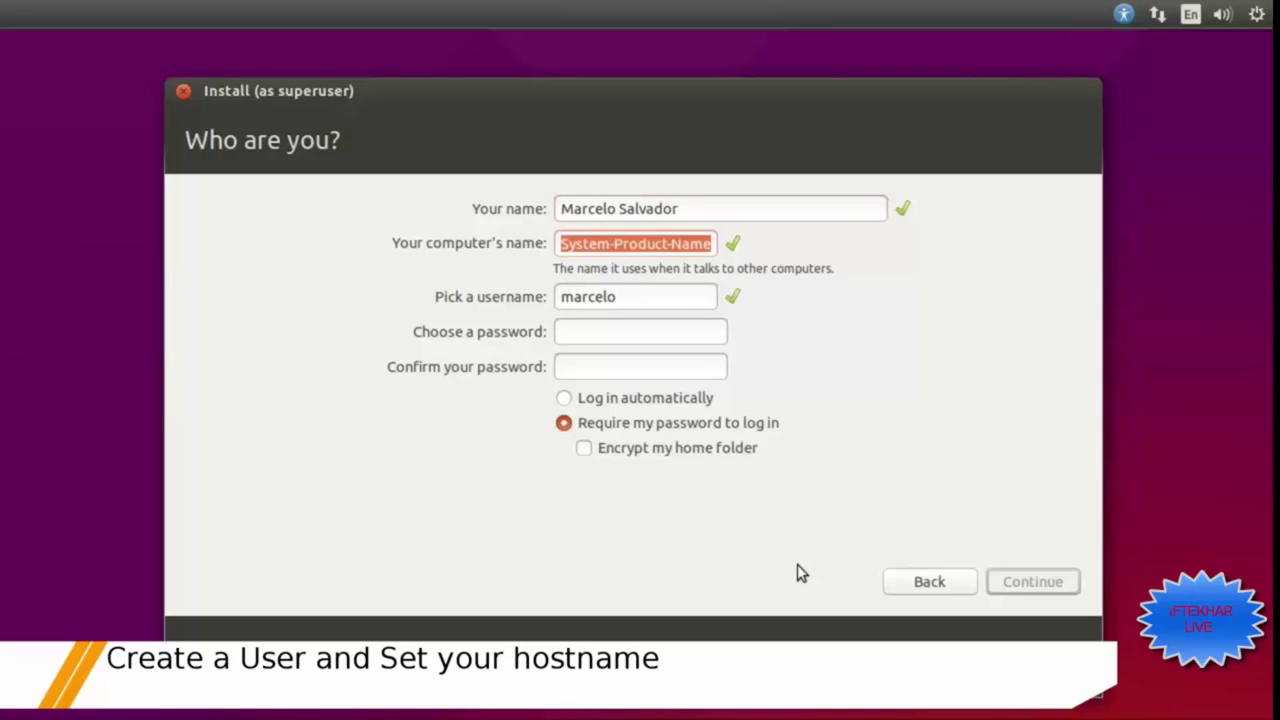
type("K")
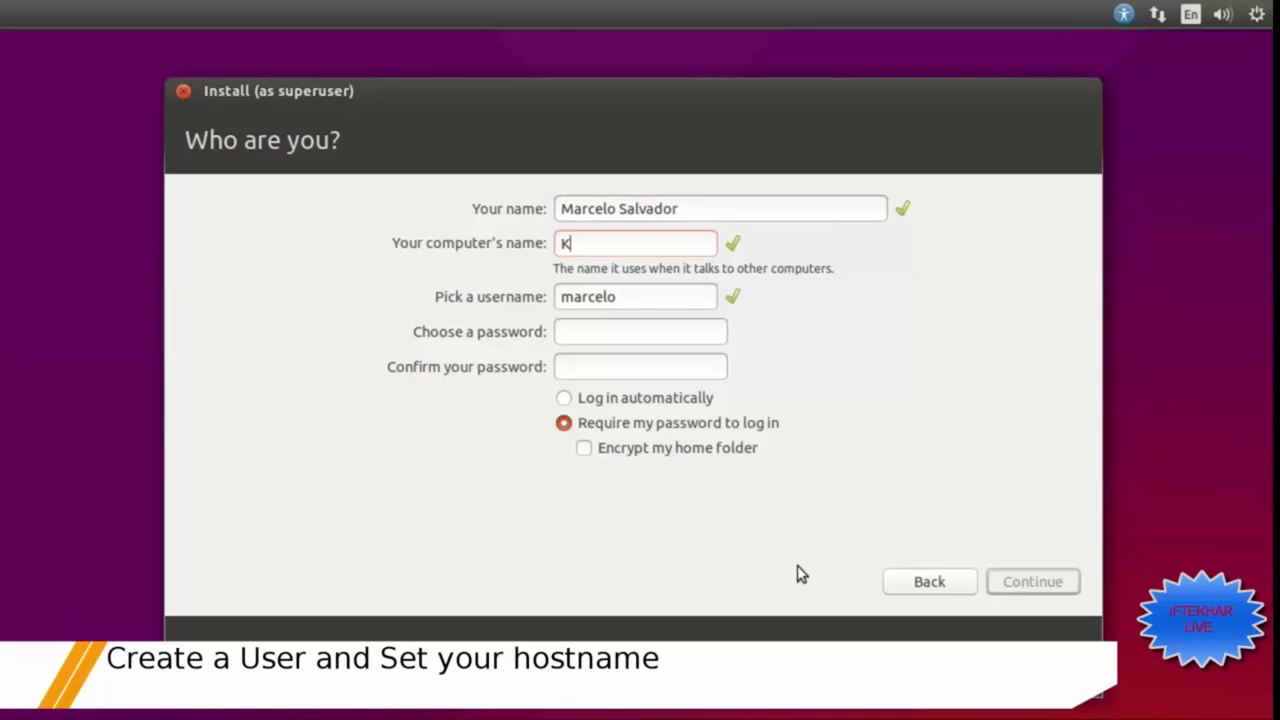
type("oharu")
Step: Enter and confirm the account password, keep the password required for login, and submit the user details
left_click(651, 331)
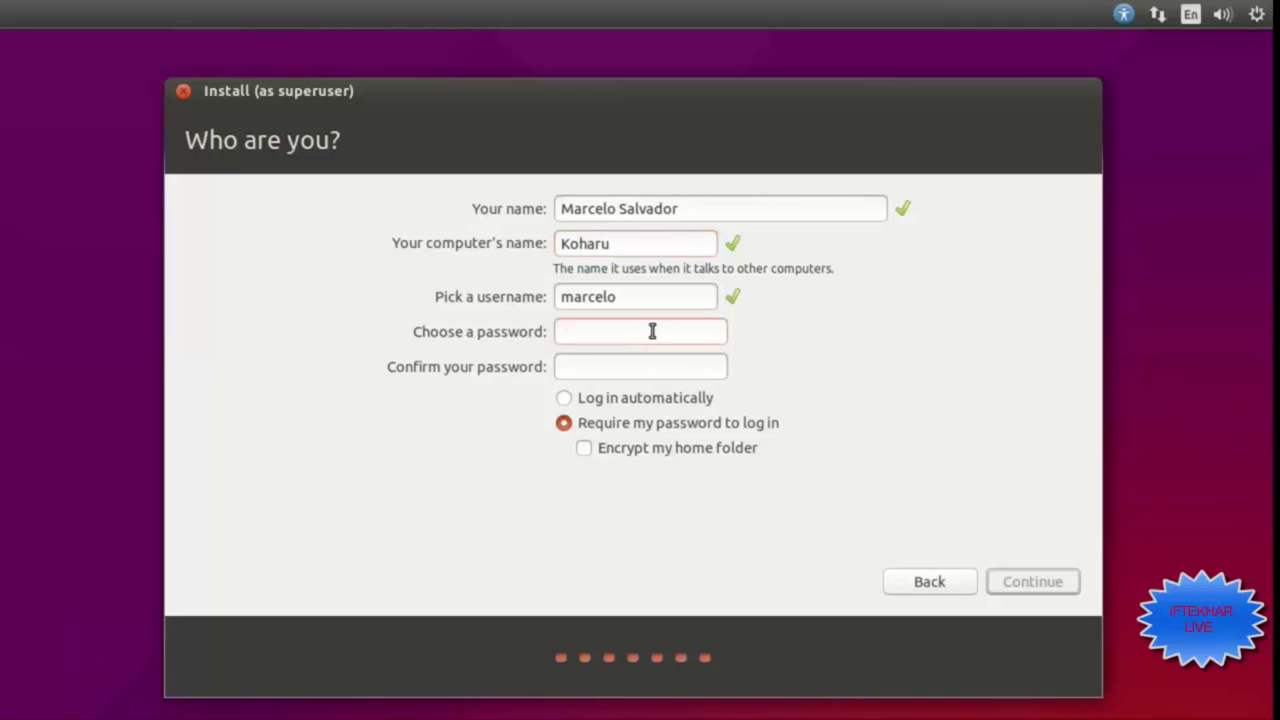
type("********")
key("Tab")
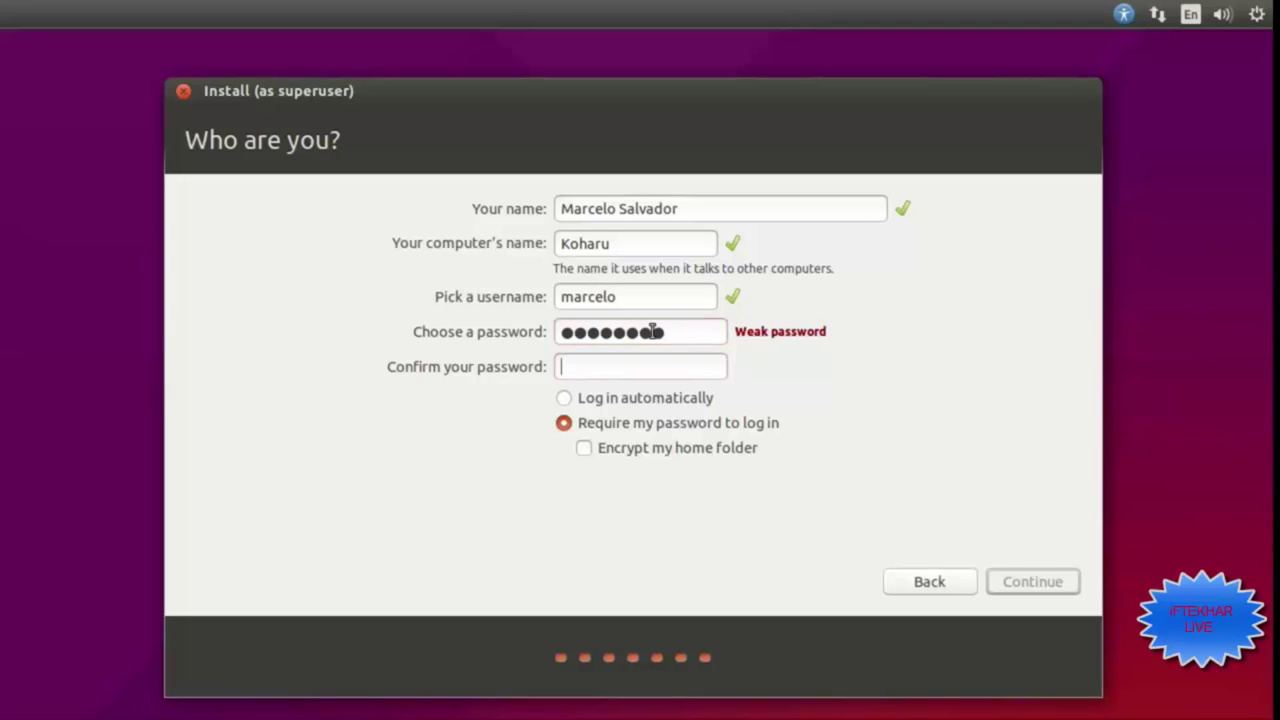
type("********")
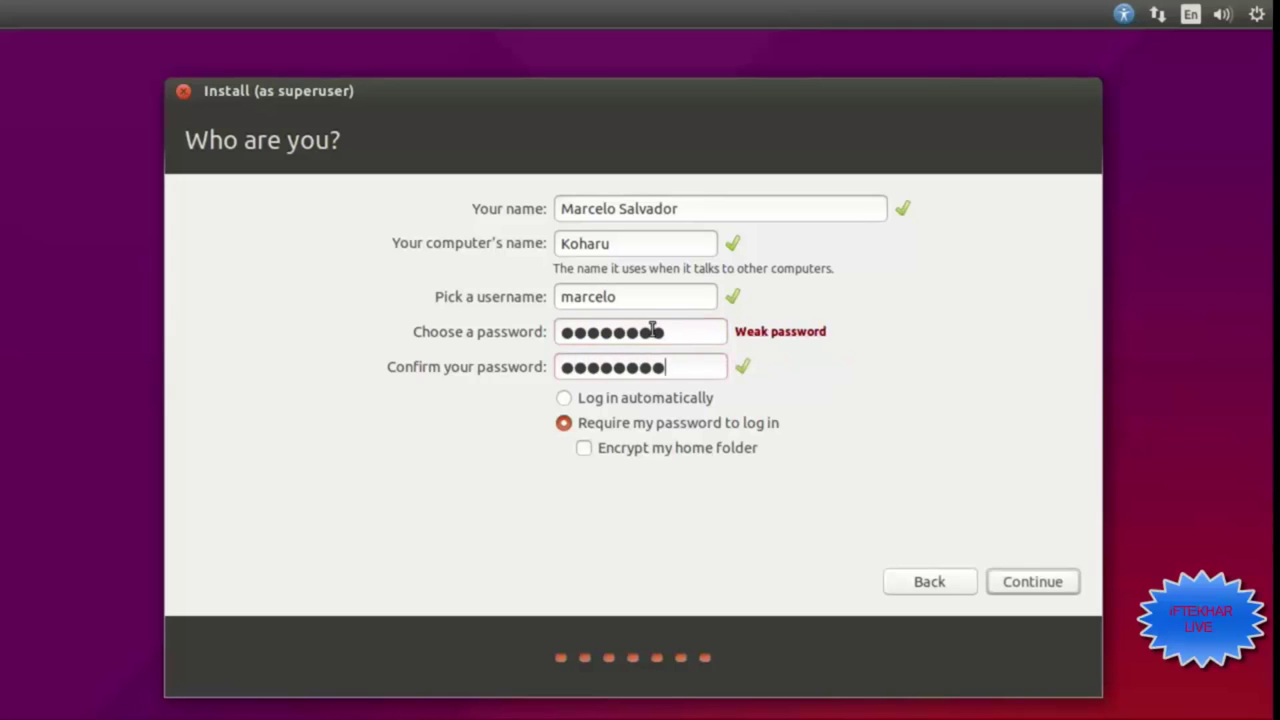
left_click(1061, 588)
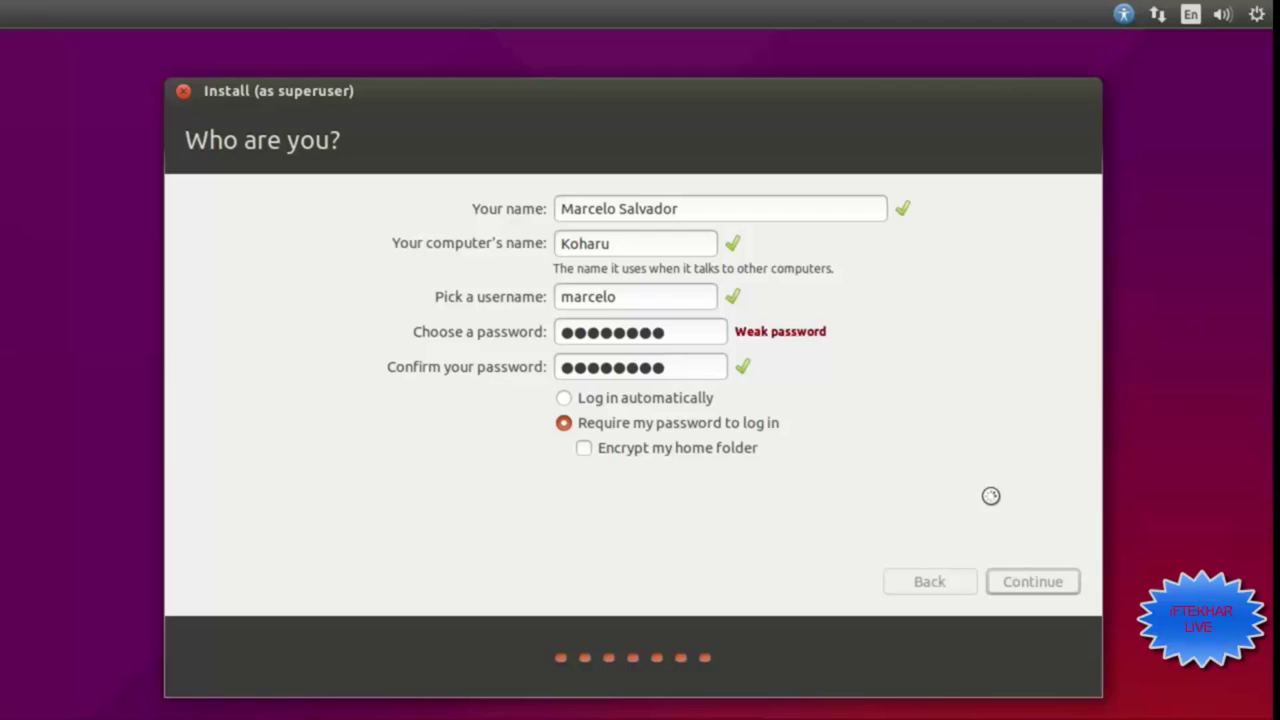
Step: Complete the Ubuntu installation and restart the computer
key("Return")
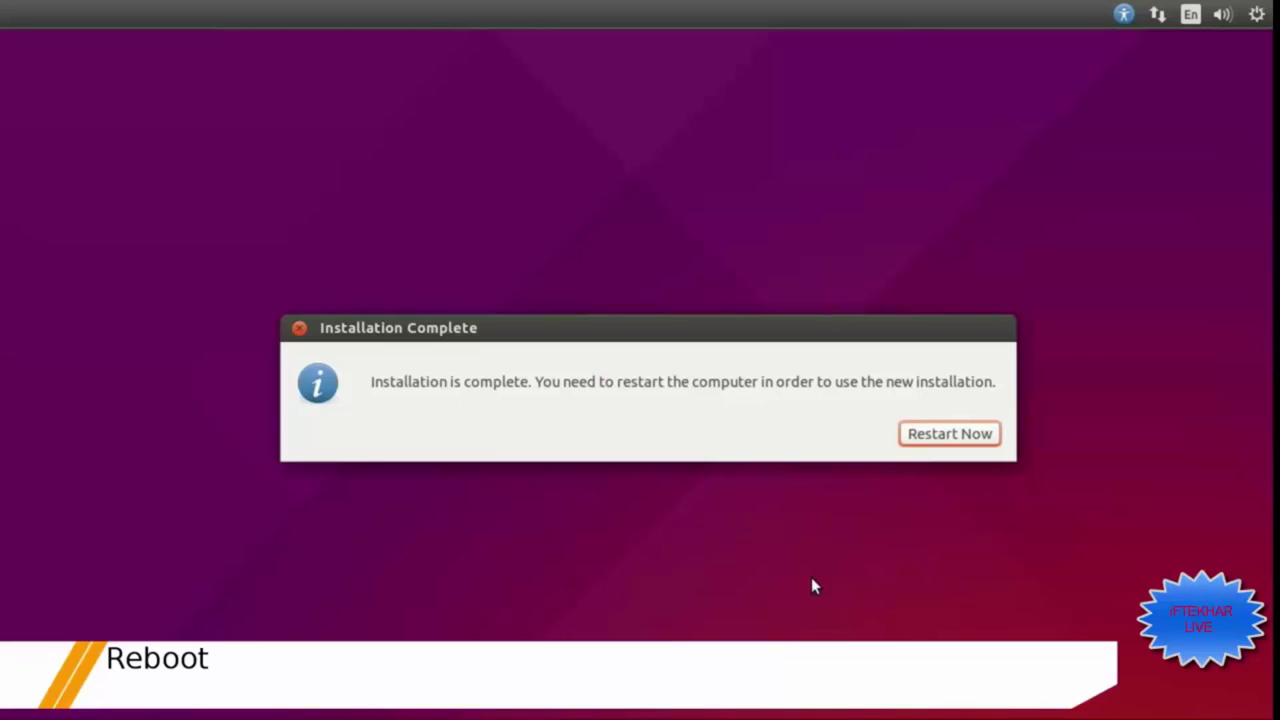
left_click(961, 436)
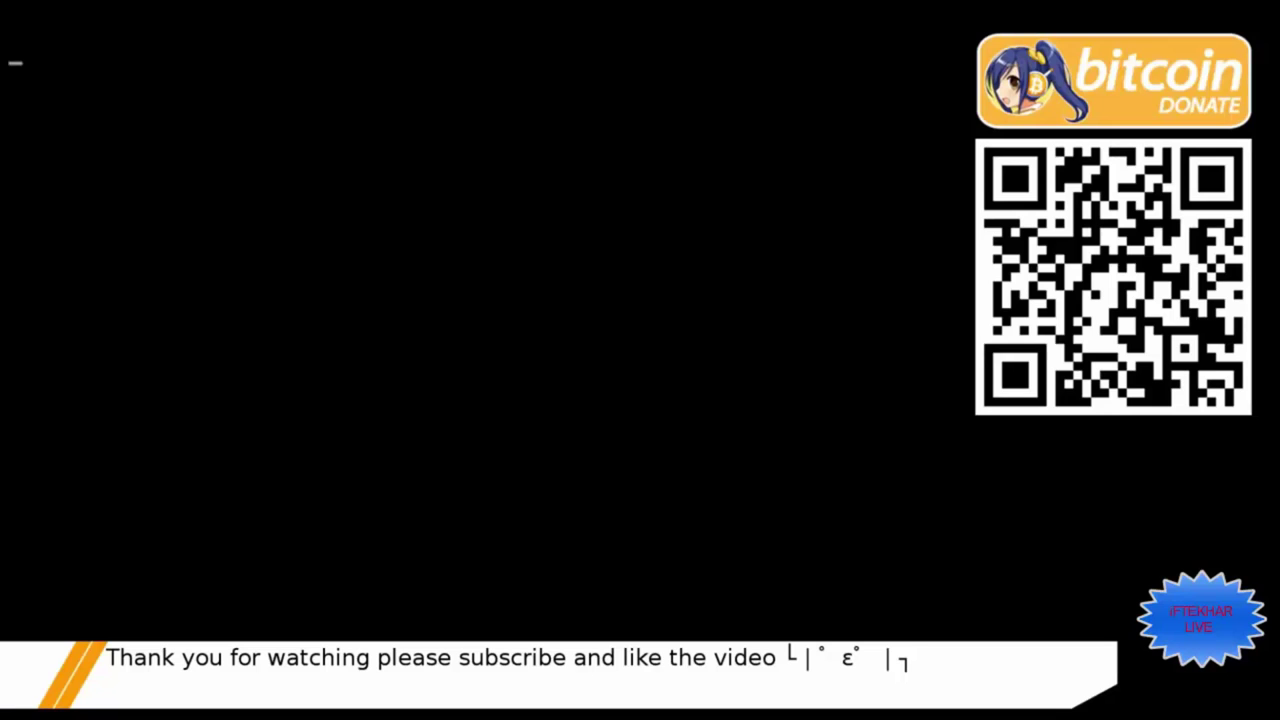
Step: Look through the GRUB boot entries, from Ubuntu to the Windows Recovery Environment and back
key("Down")
key("Down")
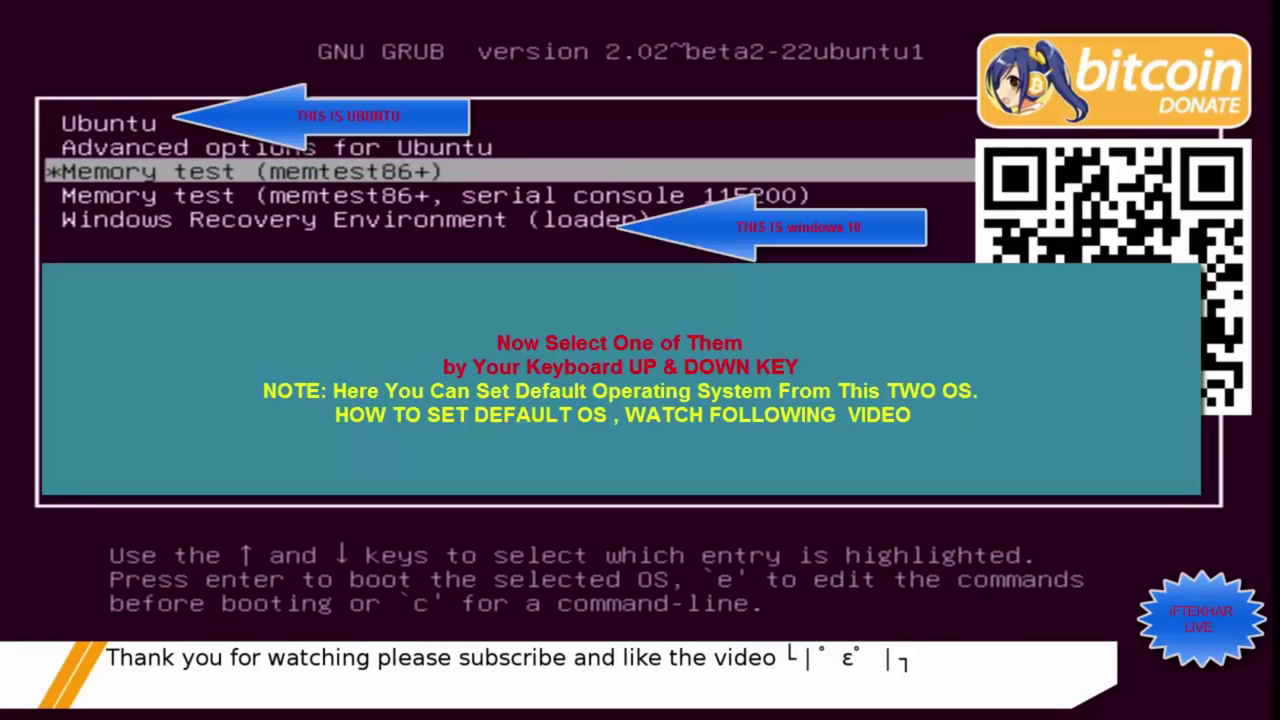
key("Down")
key("Down")
key("Up")
key("Up")
key("Up")
key("Up")
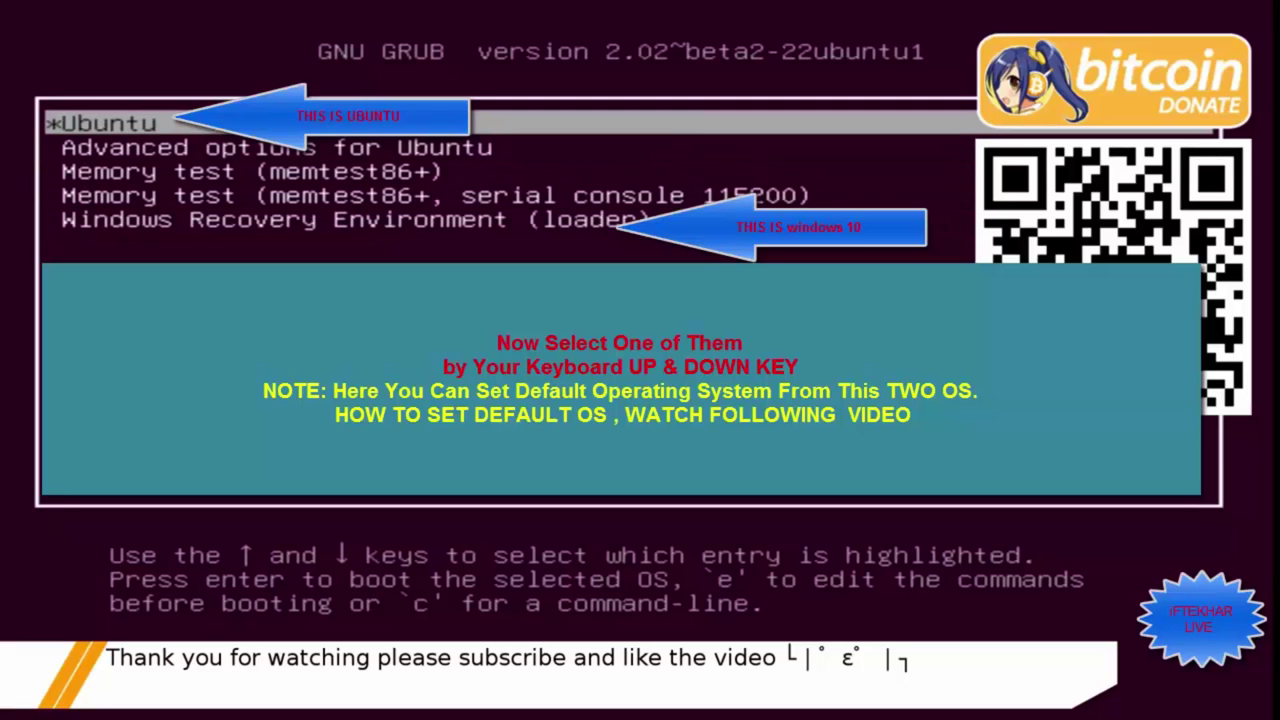
key("Down")
key("Down")
key("Down")
key("Down")
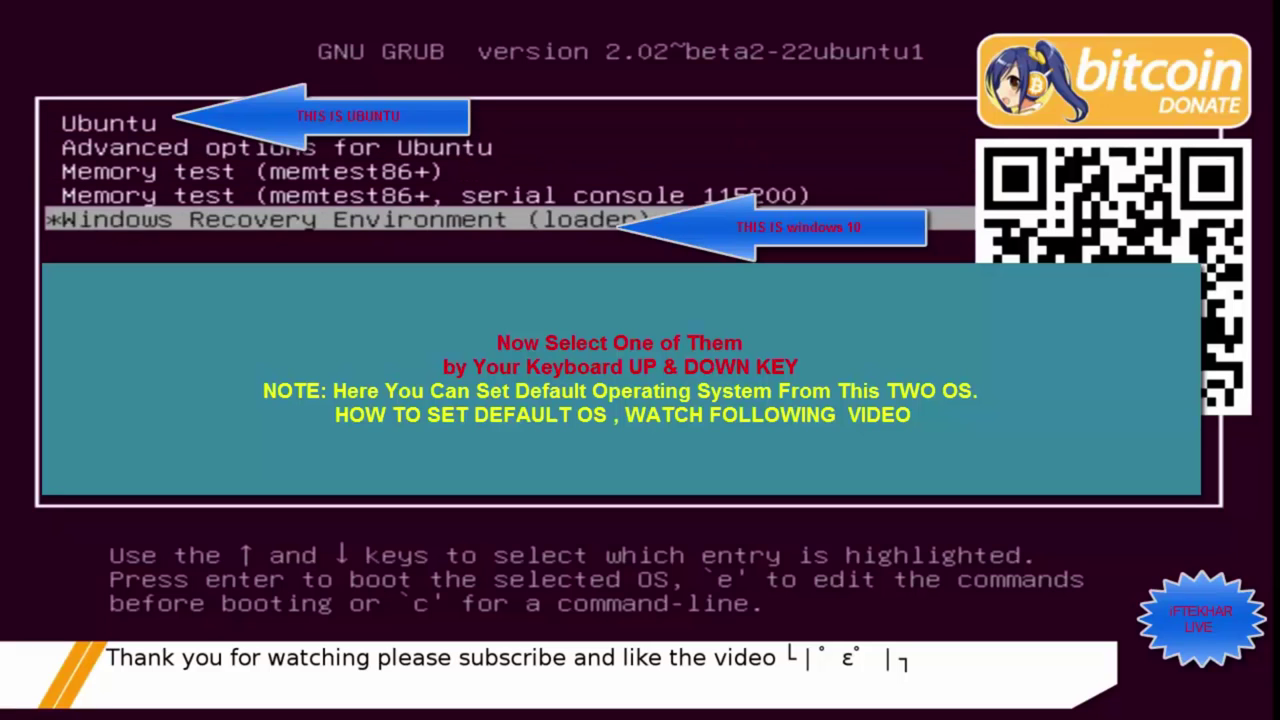
key("Up")
key("Up")
key("Up")
key("Up")
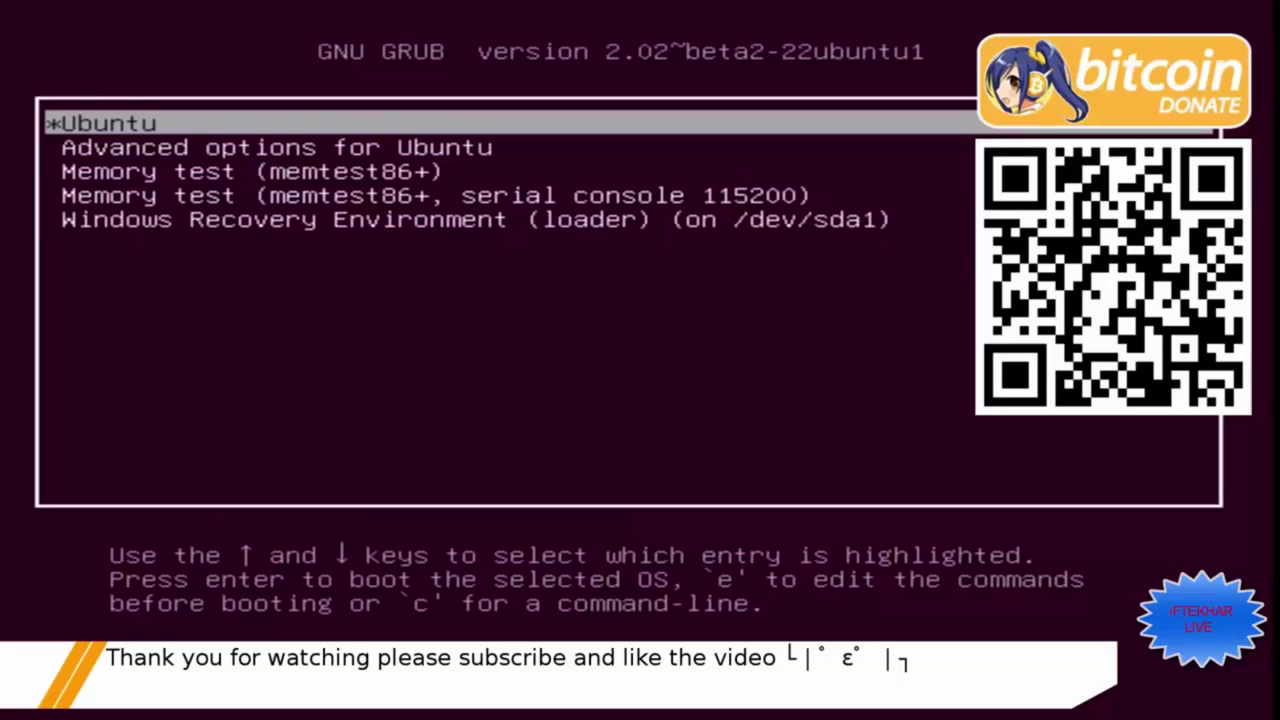
Step: Boot Windows 10 from the GRUB entry Windows Recovery Environment (loader) on /dev/sda1
key("Down")
key("Down")
key("Down")
key("Down")
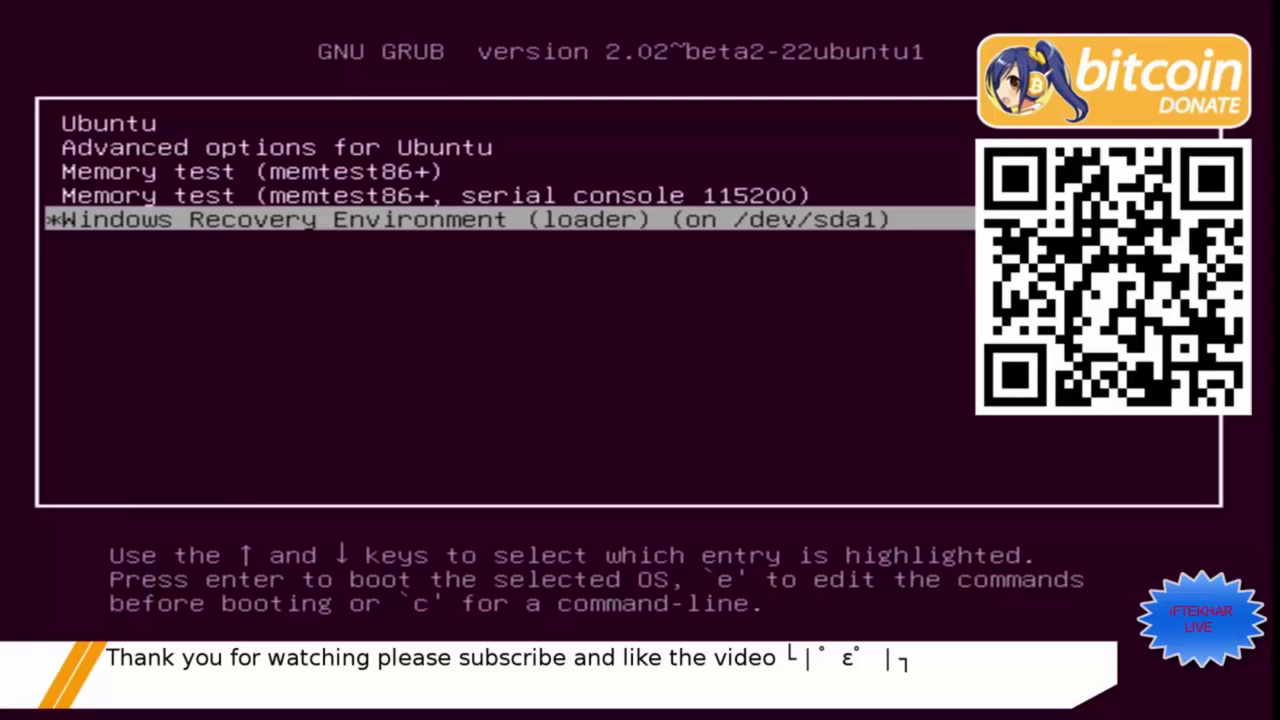
key("Return")
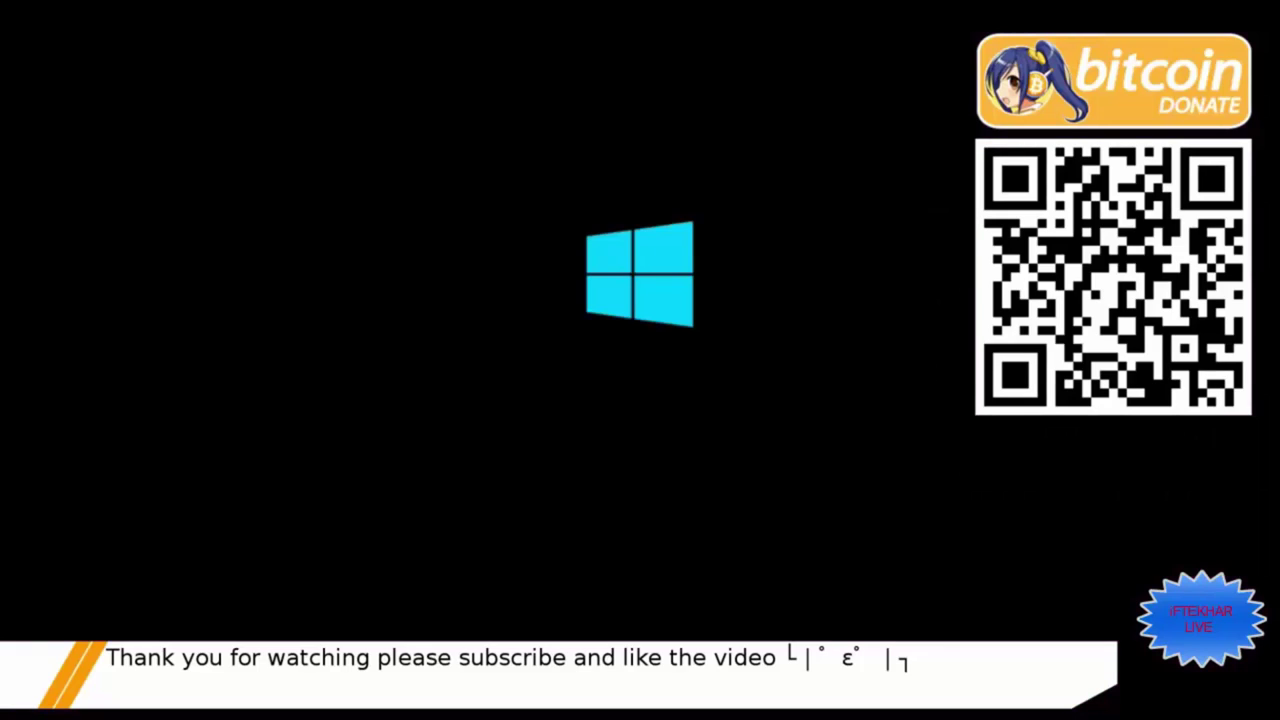